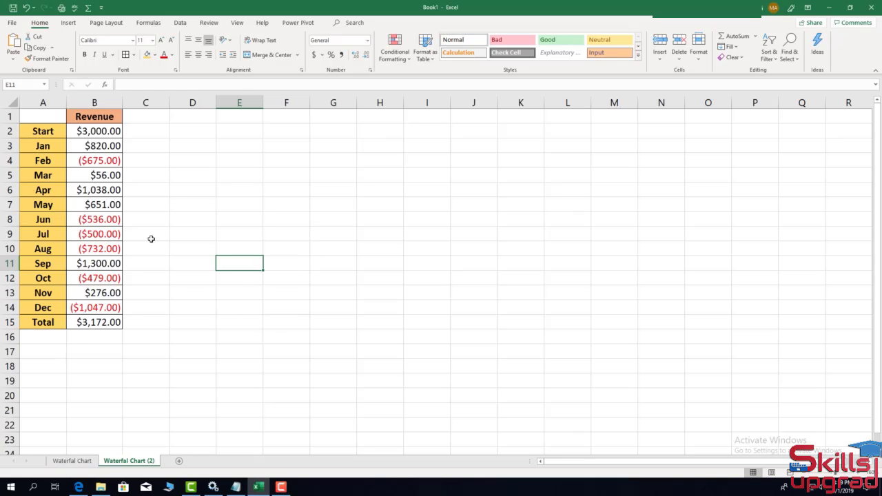
Step: Insert a Waterfall chart from the month labels and revenue values in A2:B15
drag(44, 133, 96, 146)
drag(106, 235, 103, 322)
click(69, 23)
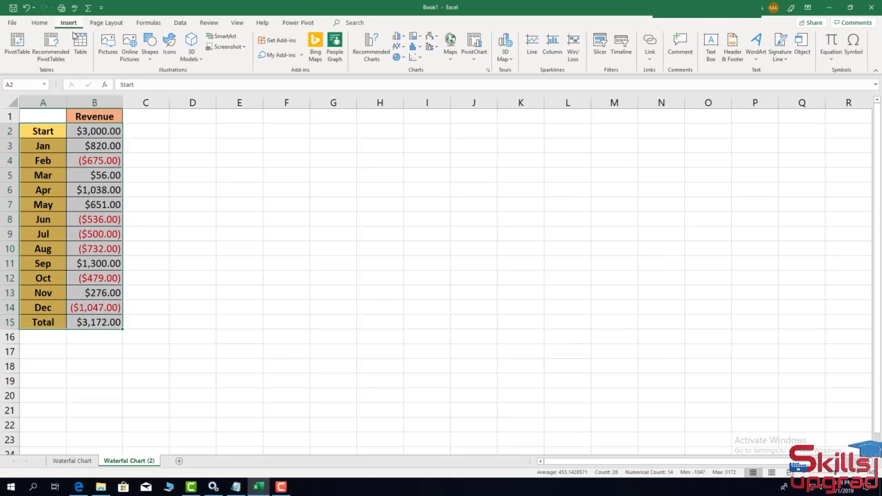
click(433, 38)
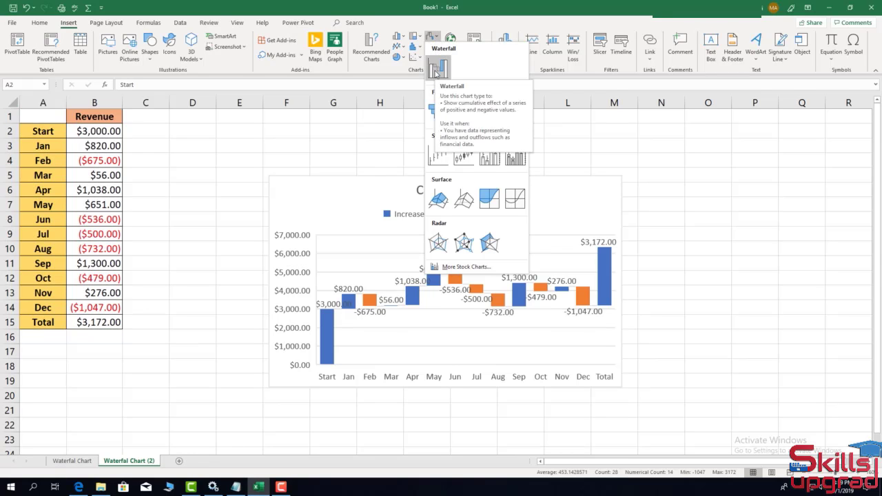
click(436, 69)
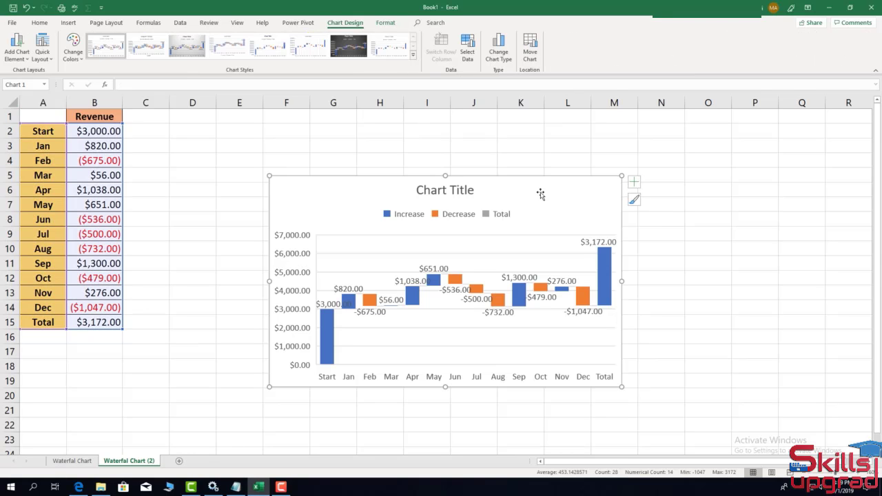
Step: Move the waterfall chart up beside the data table and enlarge it to span about D1 to L17
drag(570, 190, 454, 133)
drag(535, 222, 583, 222)
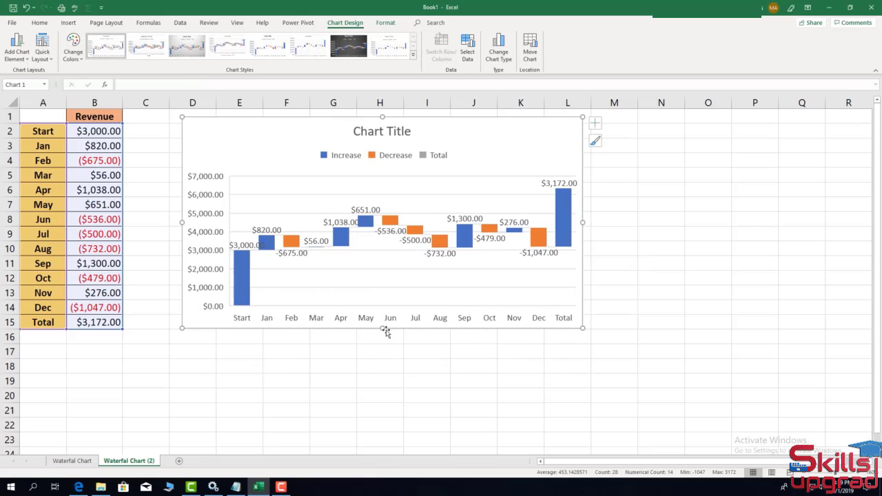
drag(381, 329, 382, 350)
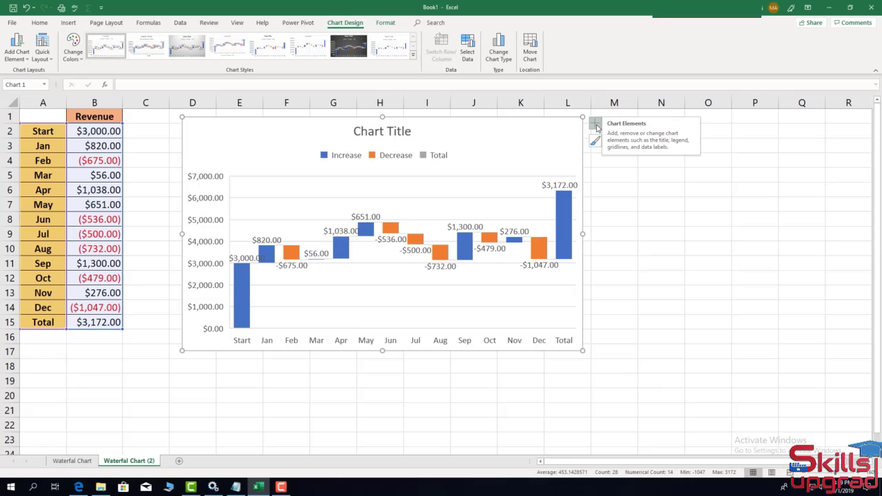
Step: Remove the data labels and gridlines from the waterfall chart
click(596, 126)
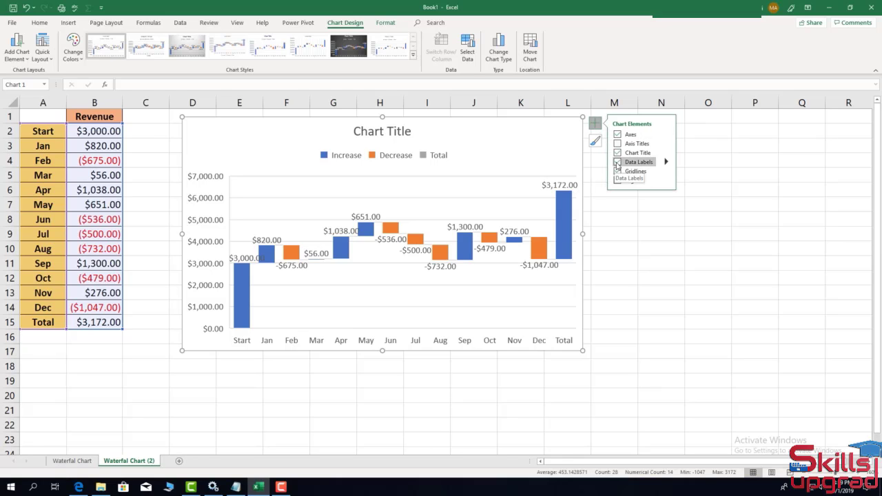
click(617, 163)
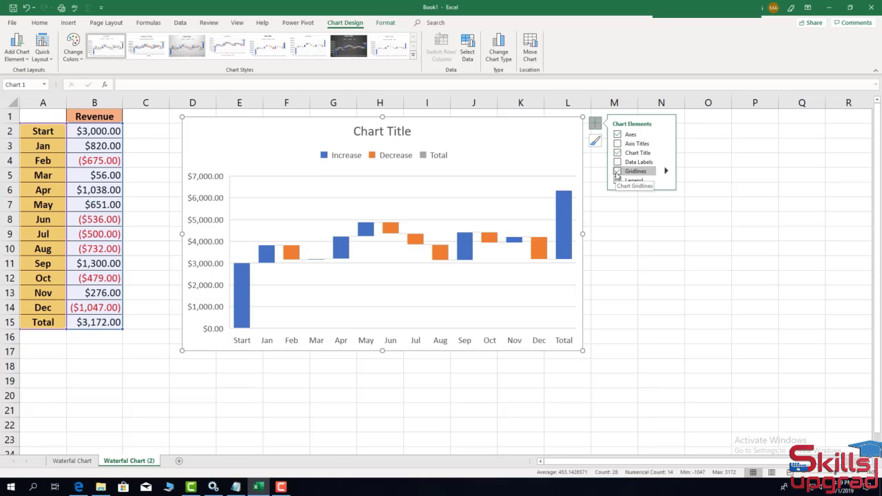
click(616, 171)
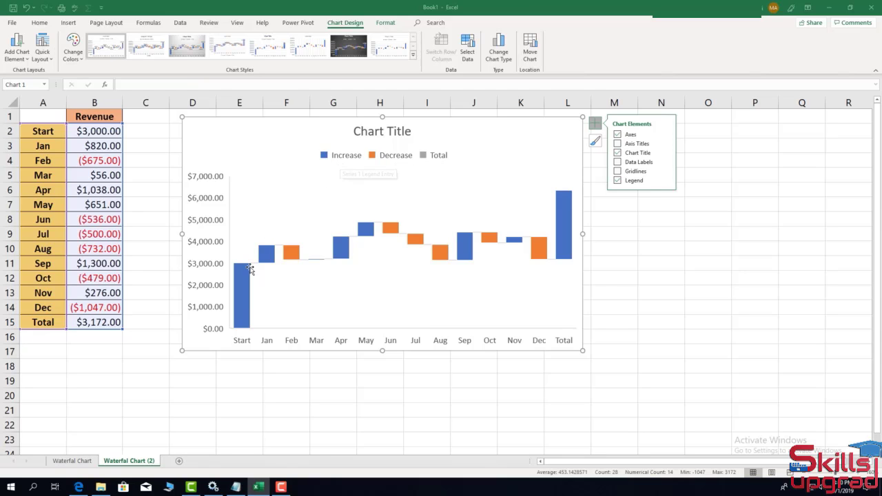
Step: Open the chart formatting options and give only the Total bar a solid fill in the theme green
mouse_move(249, 277)
double_click(520, 149)
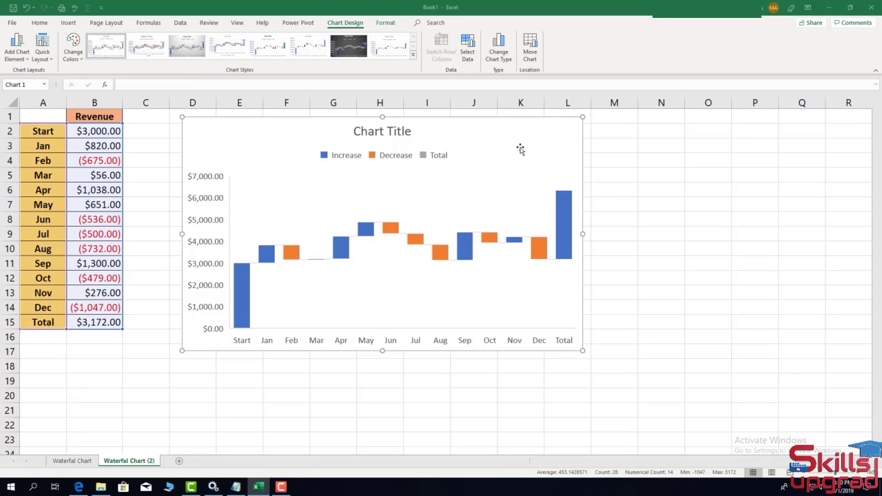
click(573, 223)
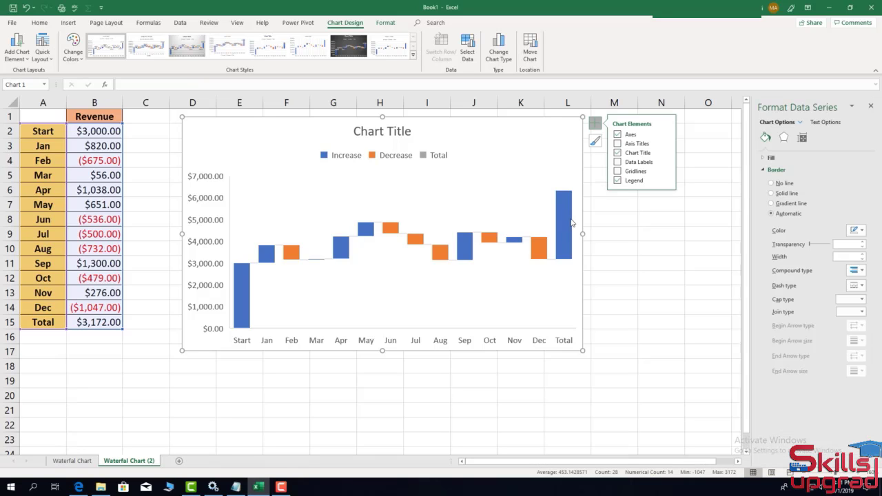
click(566, 216)
click(564, 209)
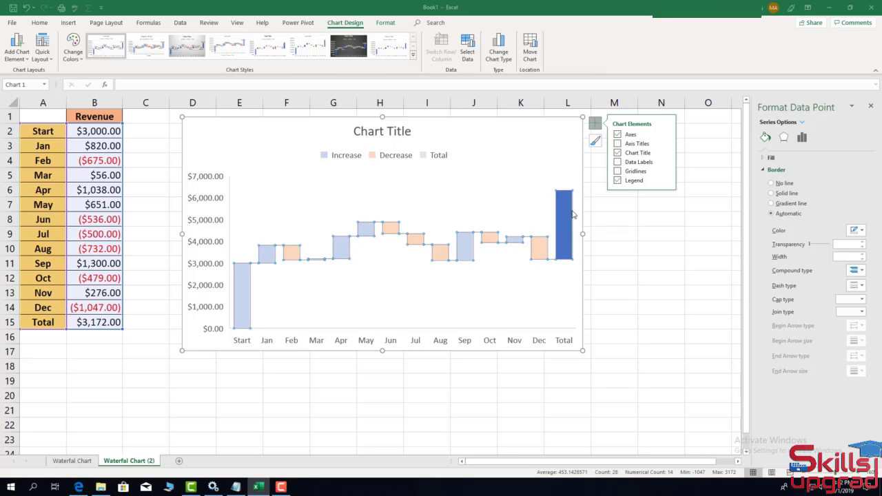
click(762, 159)
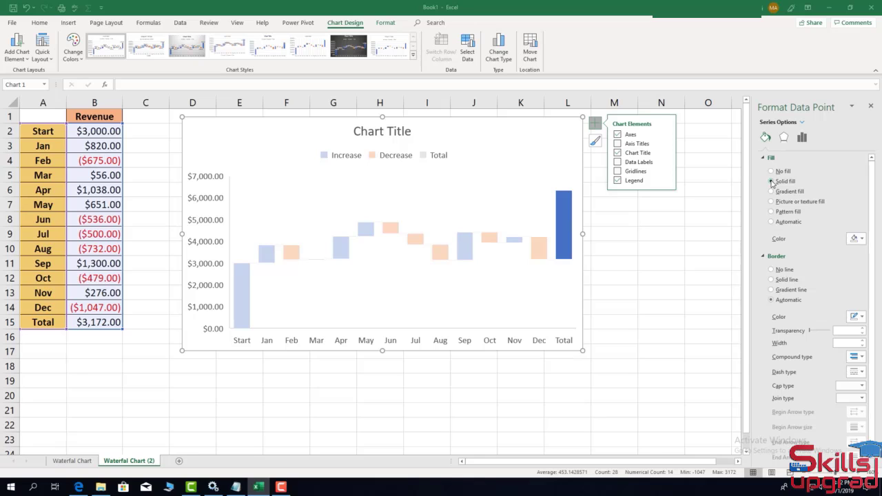
click(771, 181)
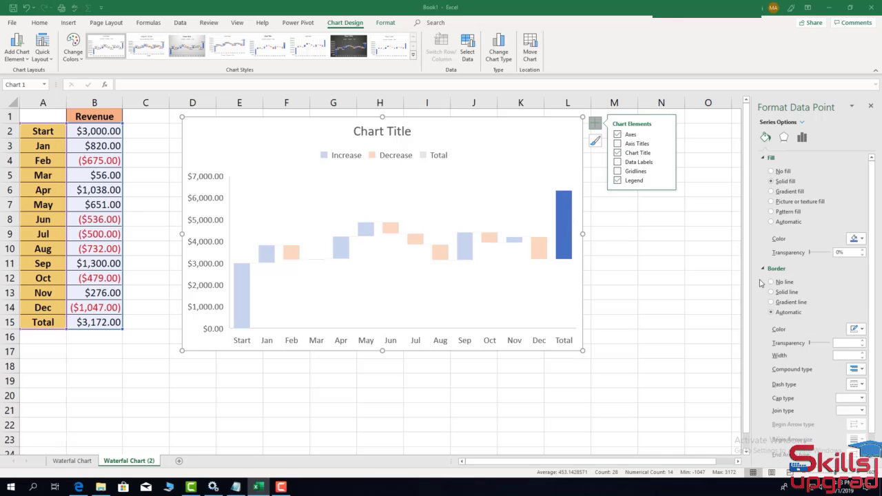
click(861, 239)
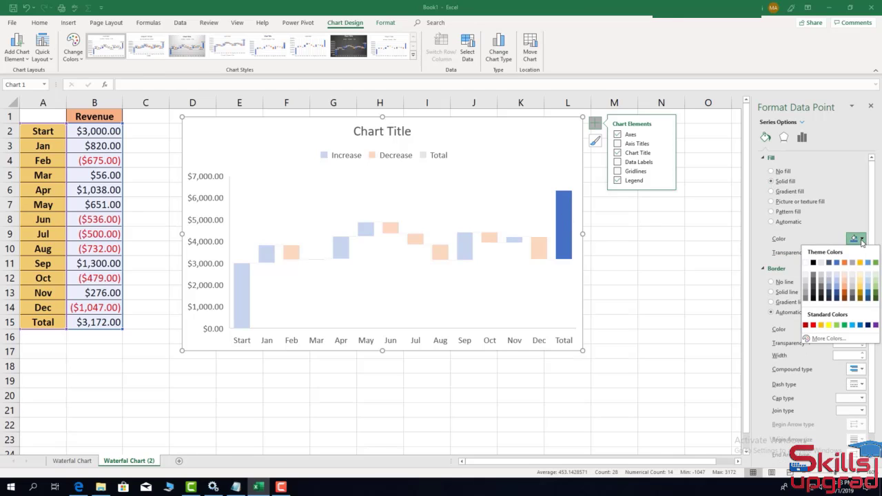
click(875, 262)
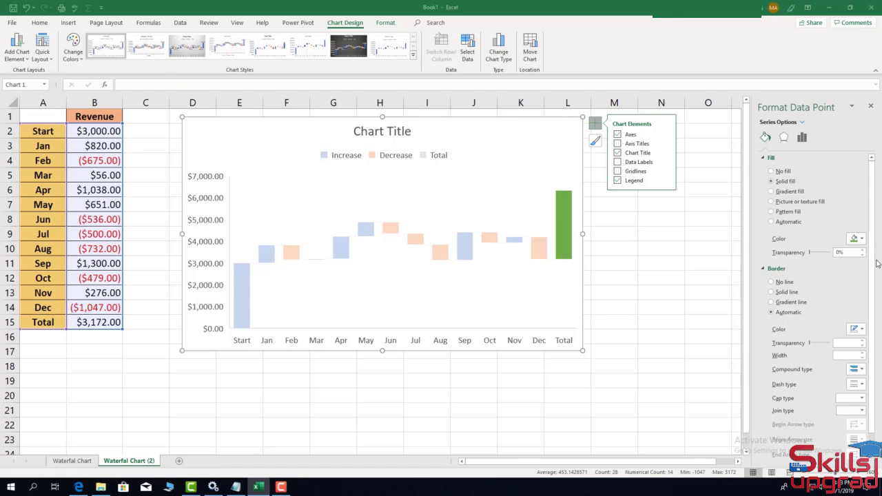
click(542, 172)
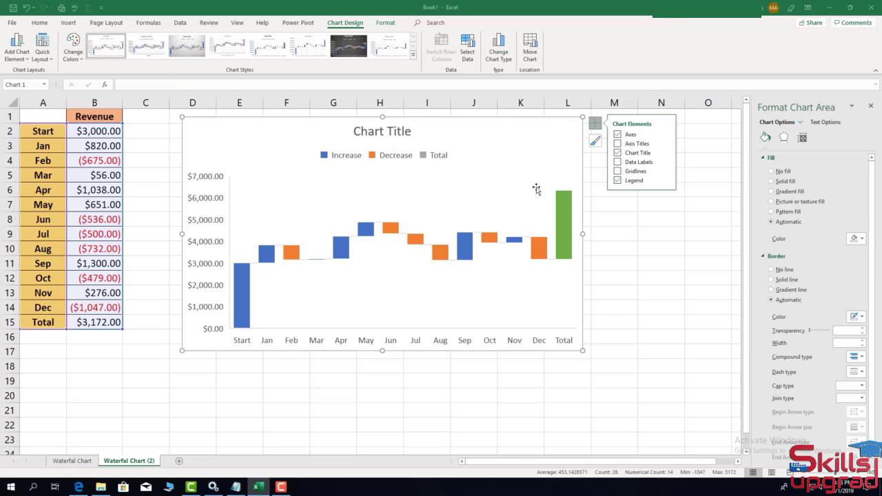
Step: Give only the Nov bar a solid fill in the same theme green
click(511, 242)
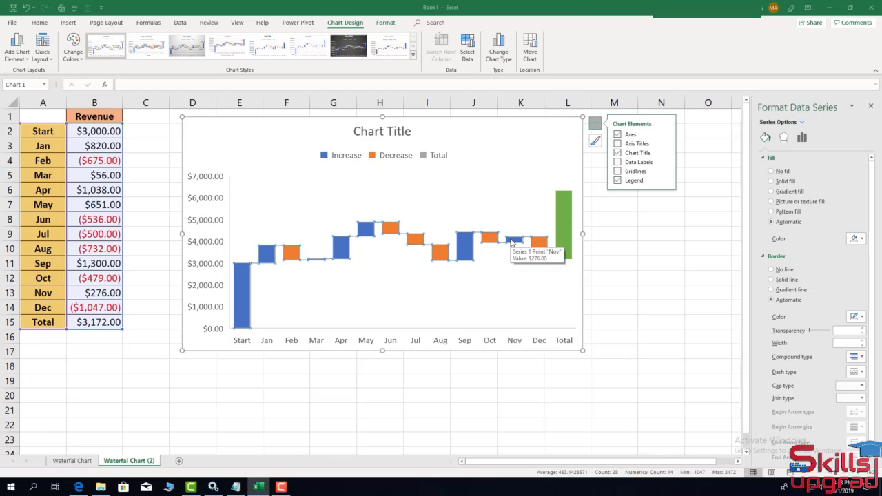
click(511, 242)
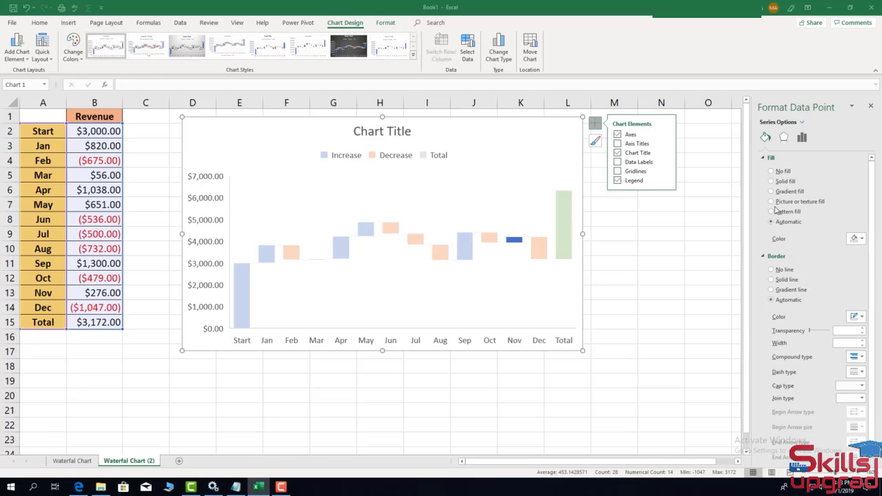
click(862, 238)
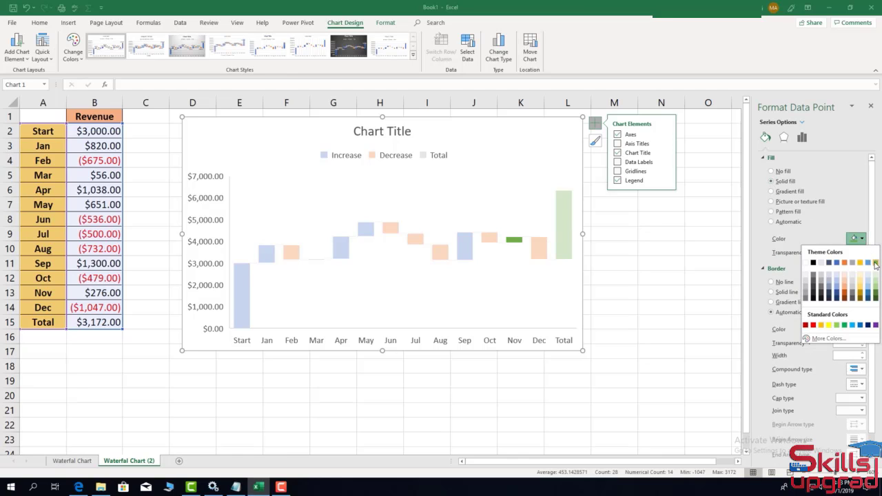
click(875, 262)
click(533, 170)
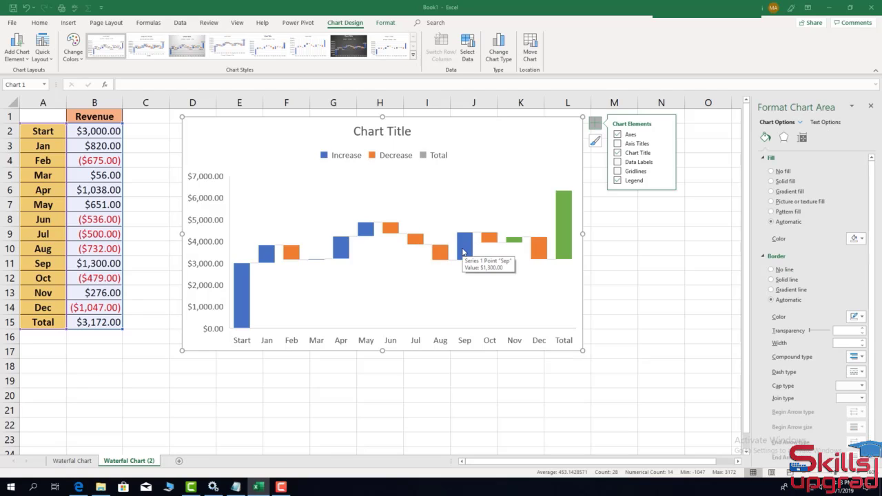
Step: Give only the Sep bar a solid green fill matching the Nov and Total bars
click(463, 253)
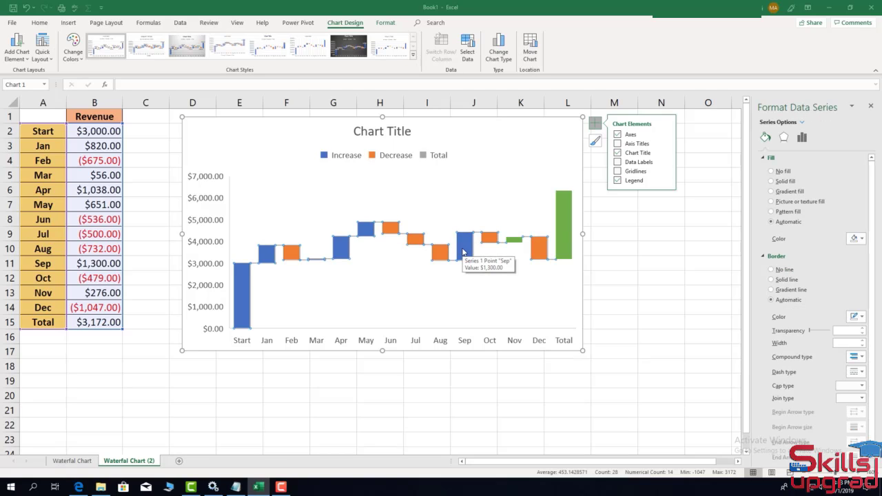
click(463, 253)
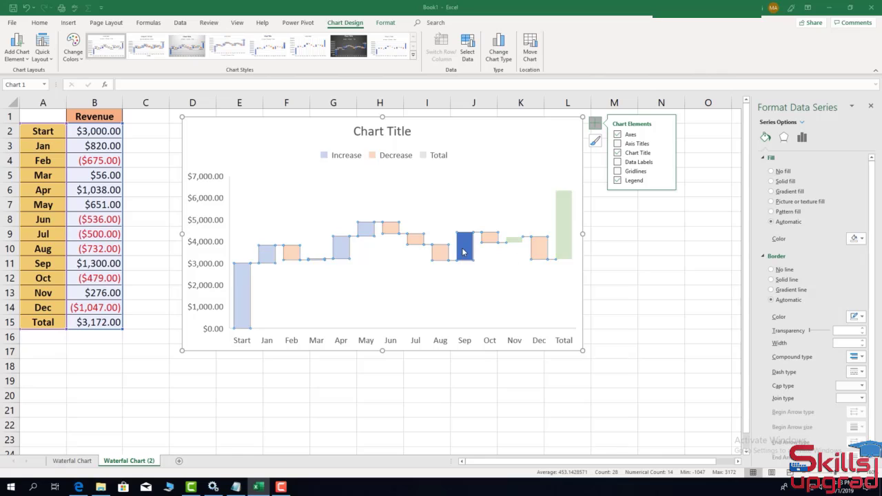
click(771, 182)
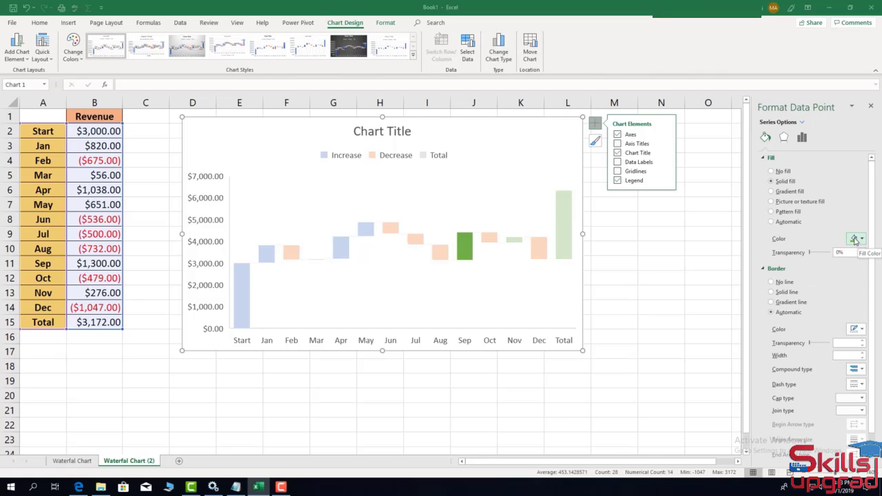
click(855, 240)
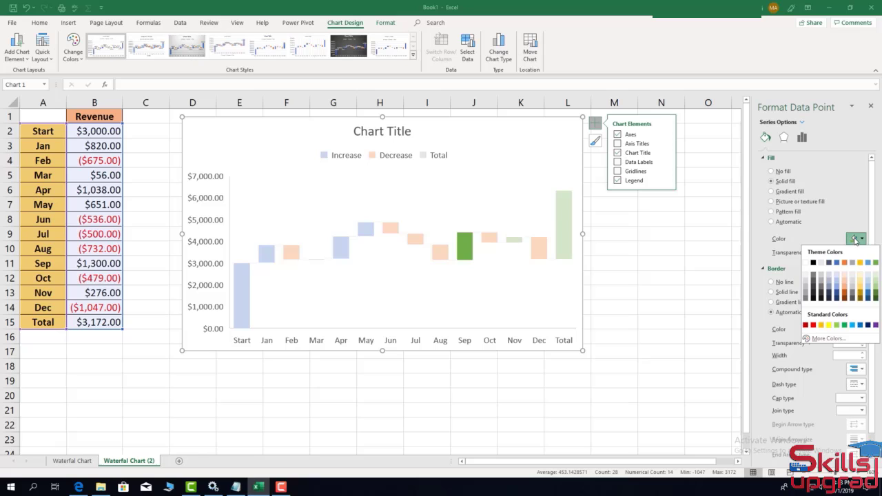
click(493, 171)
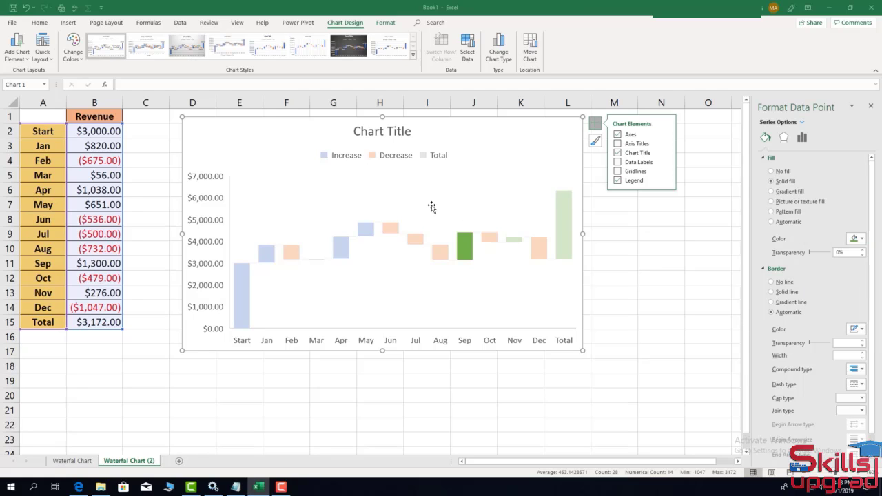
click(429, 203)
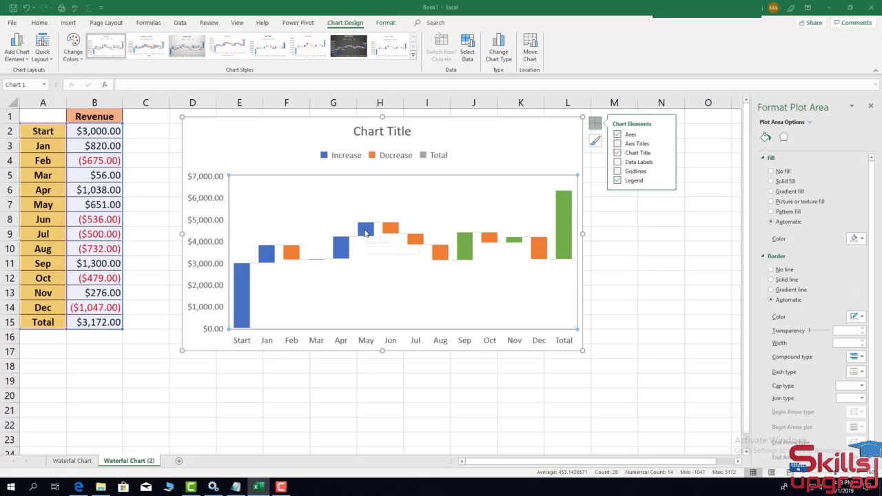
Step: Recolor only the May bar with the solid theme green fill and clear the selection
click(367, 233)
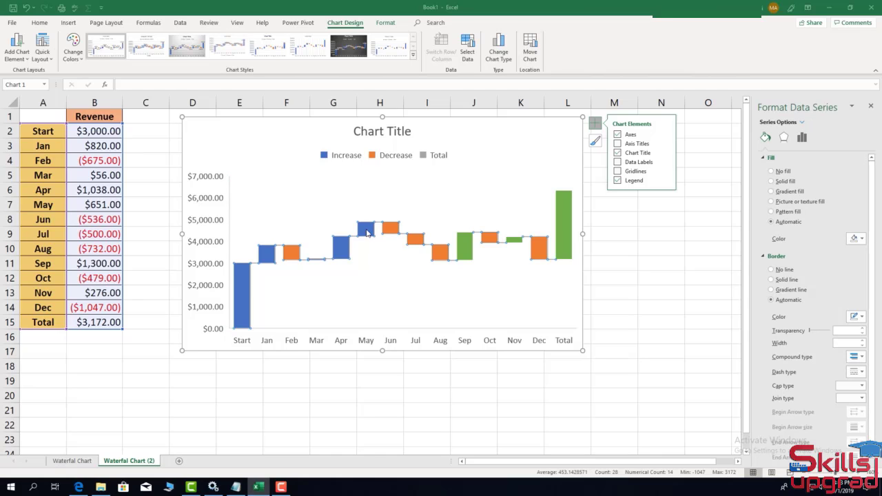
click(366, 233)
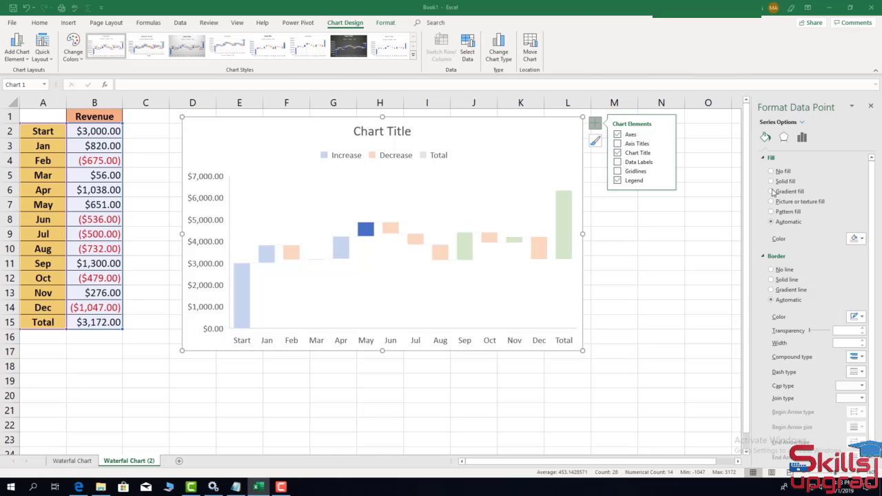
click(861, 240)
click(875, 263)
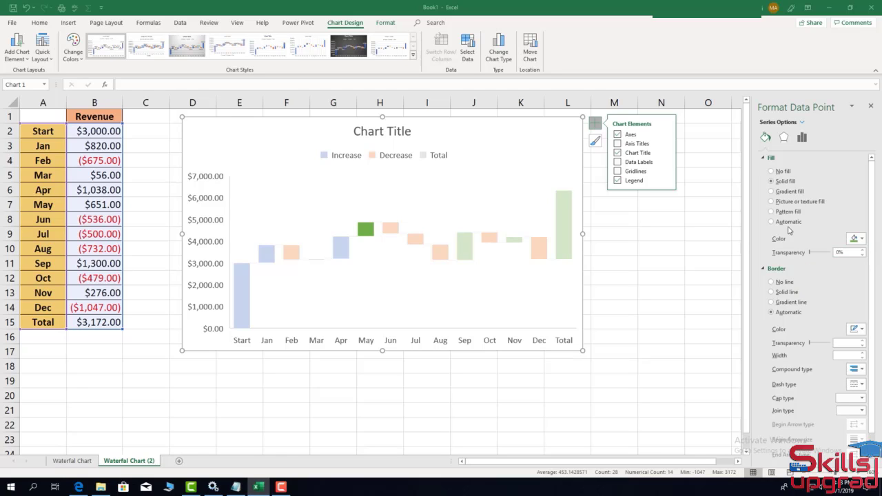
click(556, 171)
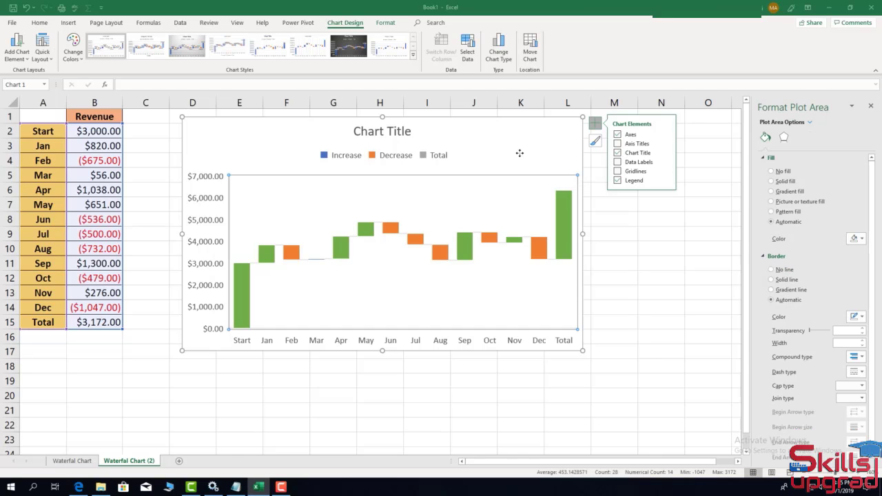
click(518, 156)
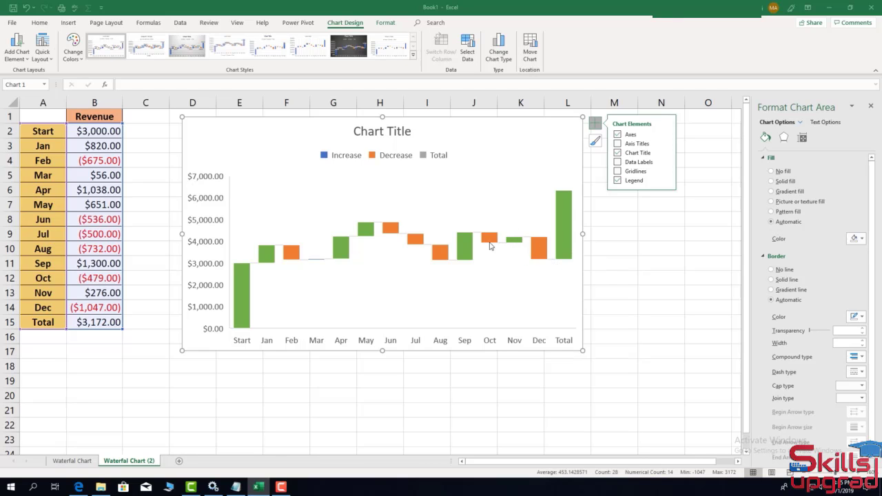
Step: Give only the Dec bar a solid fill in the standard red
click(539, 246)
click(540, 246)
click(771, 181)
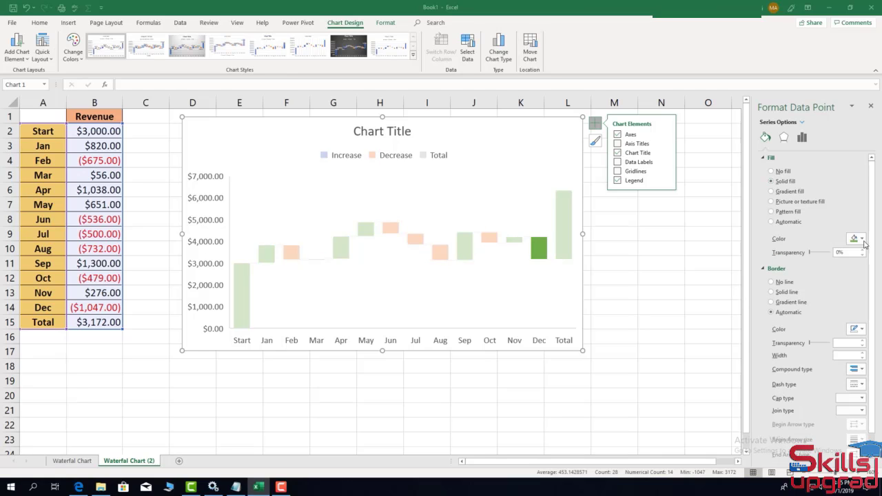
click(861, 239)
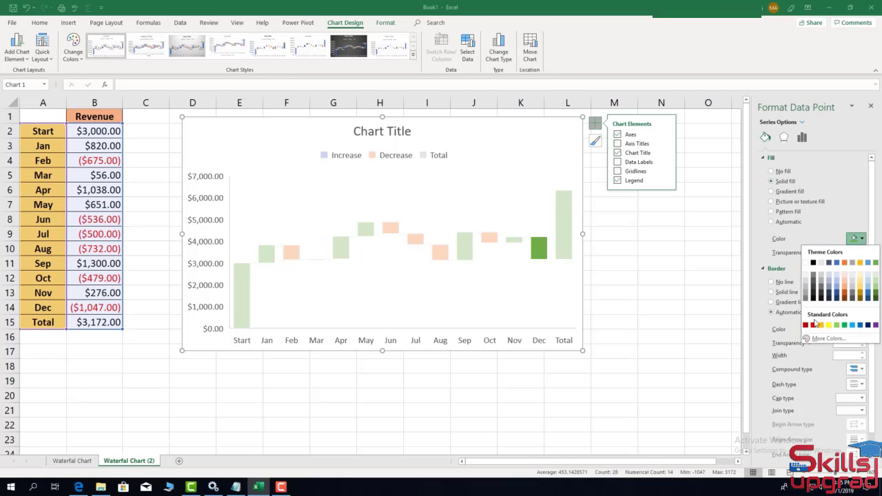
click(813, 325)
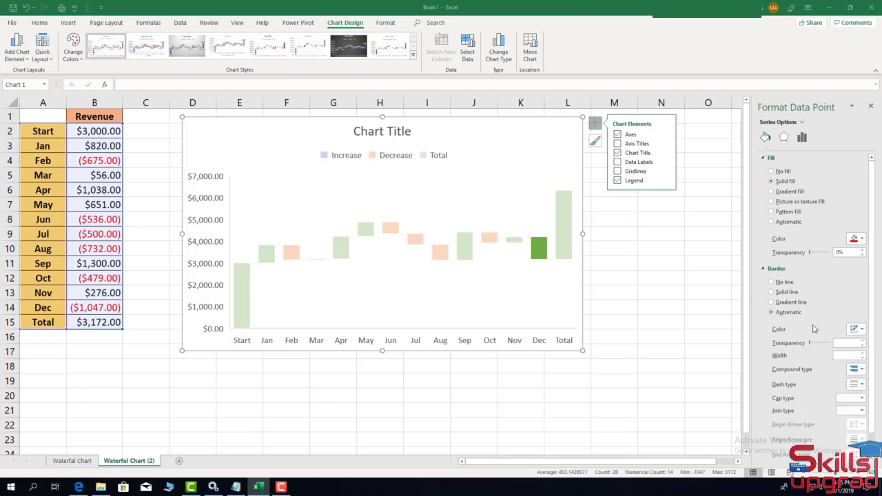
click(535, 168)
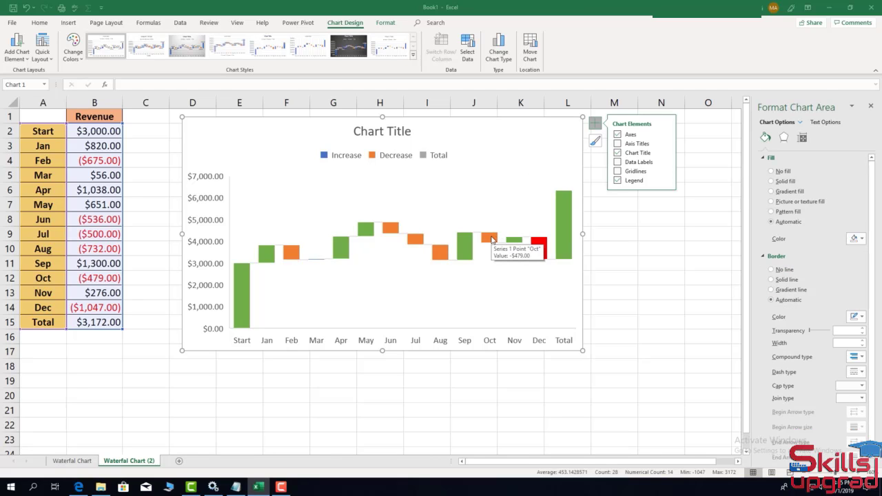
Step: Give only the Oct bar a solid fill in the same red as the Dec bar
click(492, 239)
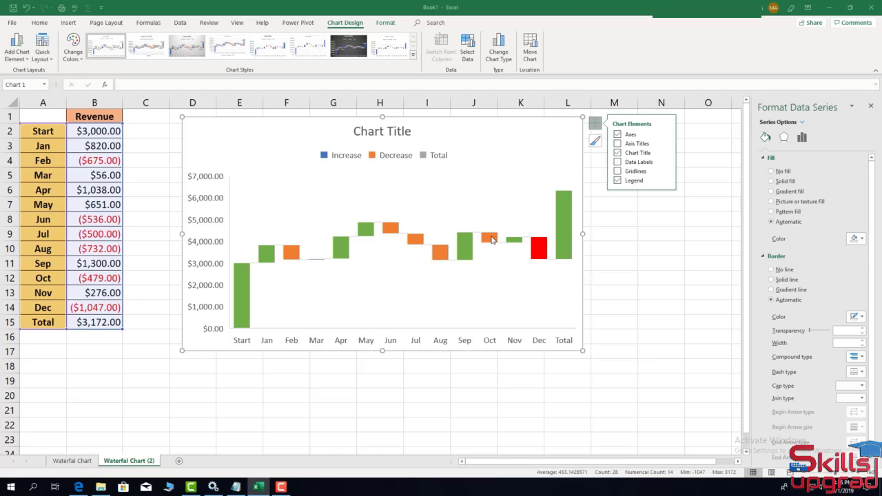
click(492, 240)
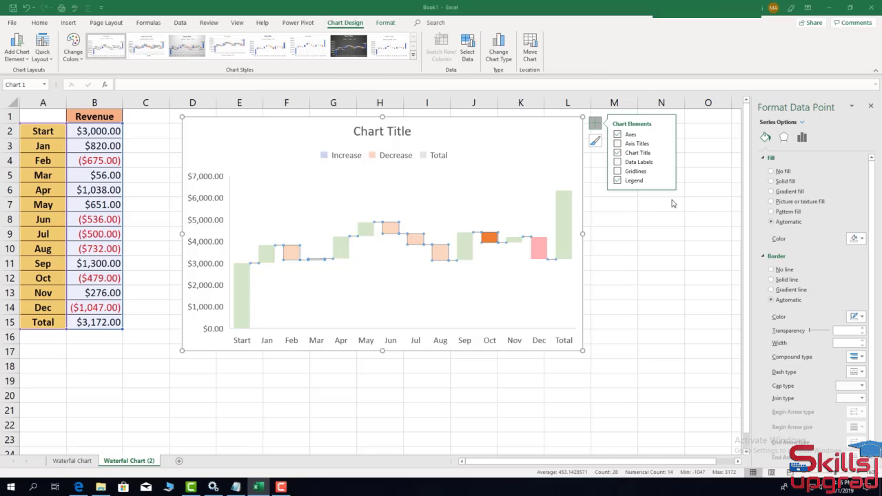
click(541, 168)
Step: Recolor only the Aug bar with a solid red fill matching the Oct and Dec bars
click(437, 255)
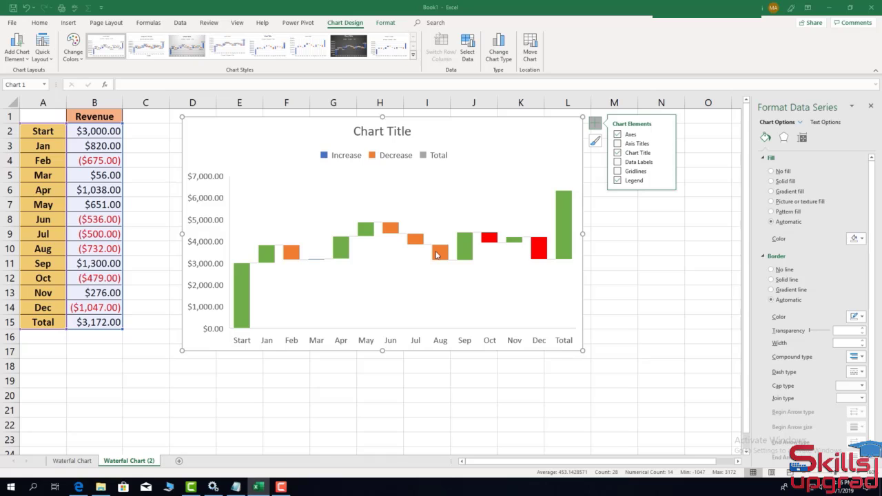
click(436, 255)
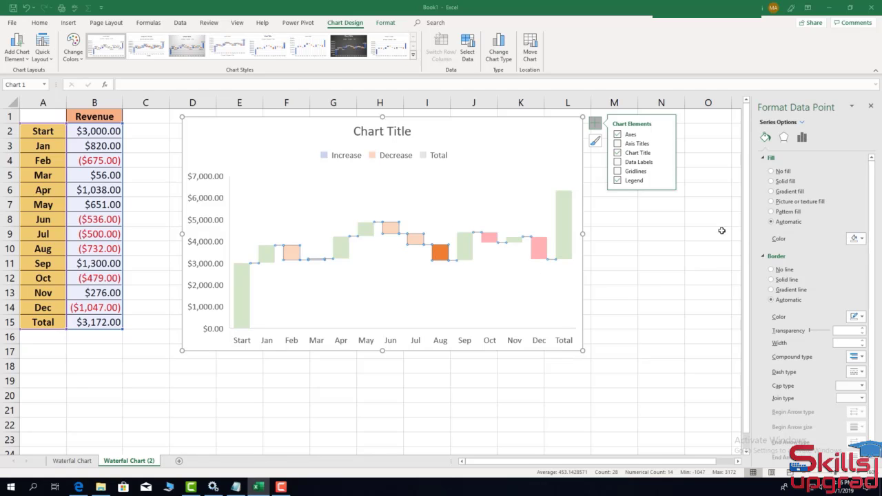
click(771, 181)
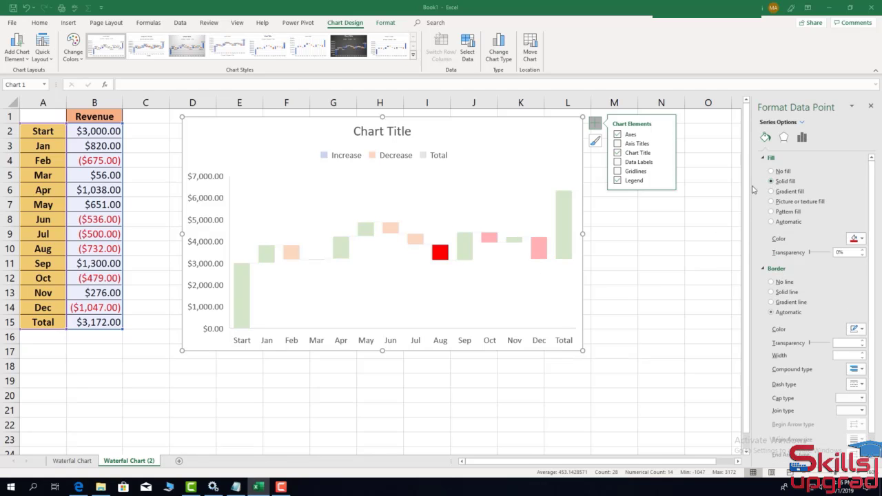
click(479, 188)
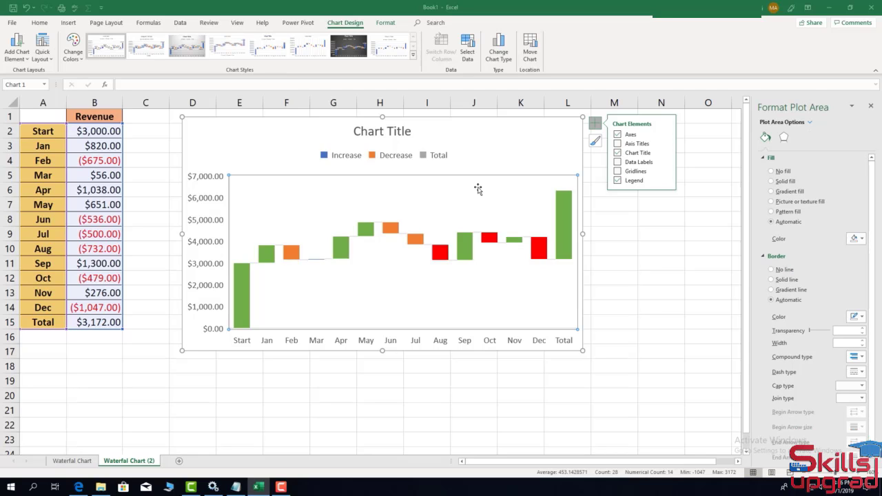
Step: Hide the legend of the waterfall chart and replace its title with "Waterfall Chart"
click(617, 180)
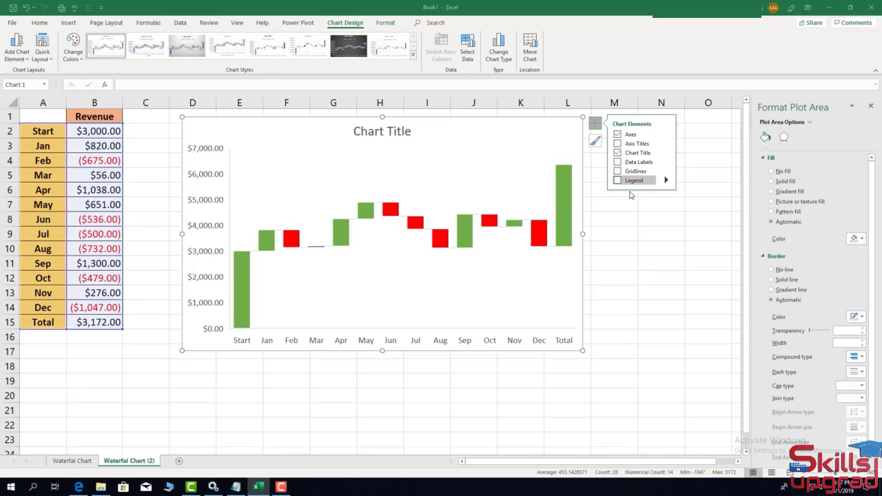
click(398, 135)
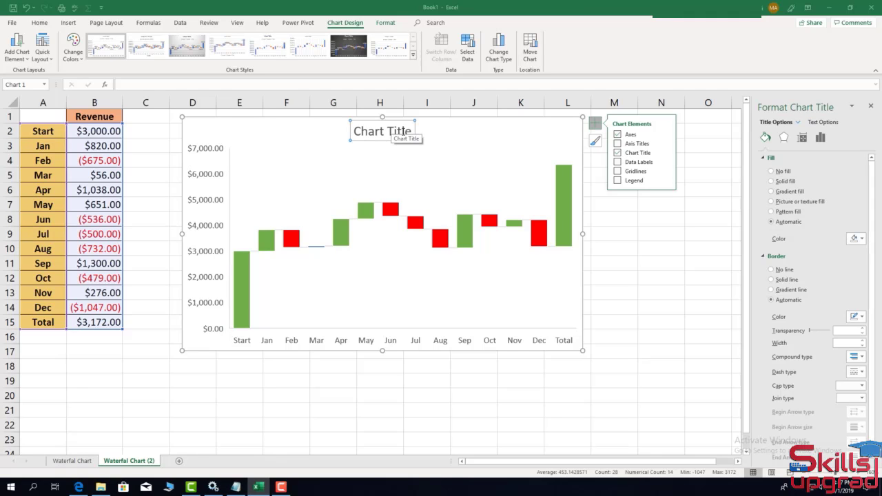
drag(411, 131, 357, 129)
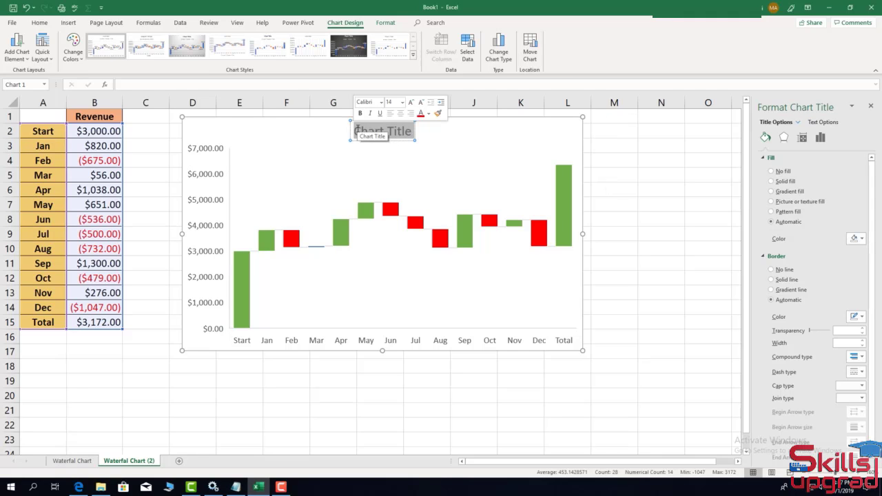
text(Wa)
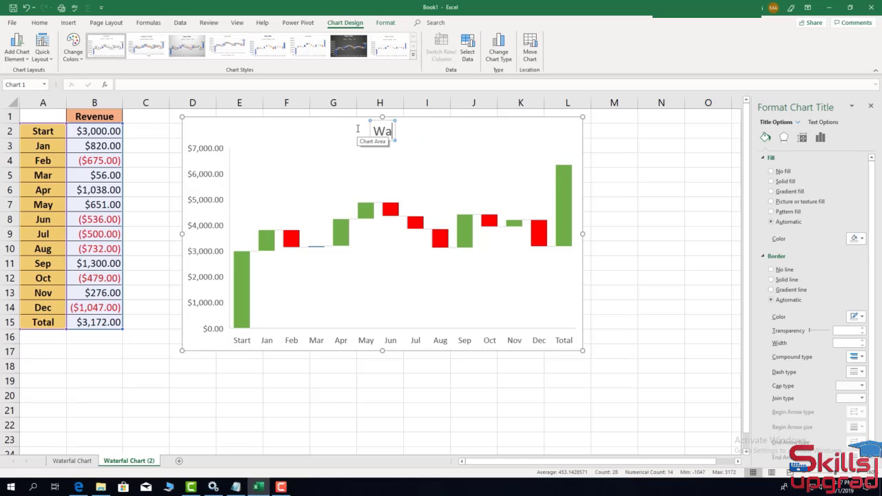
text(terfa)
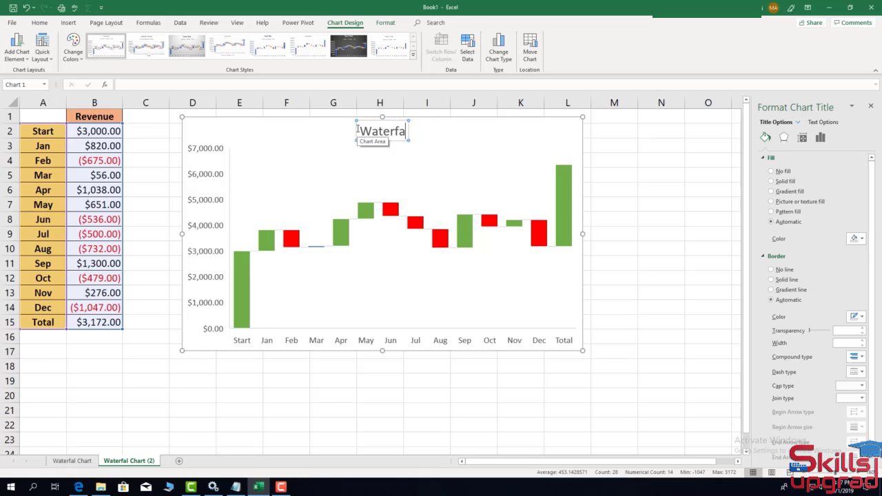
text(ll Chart)
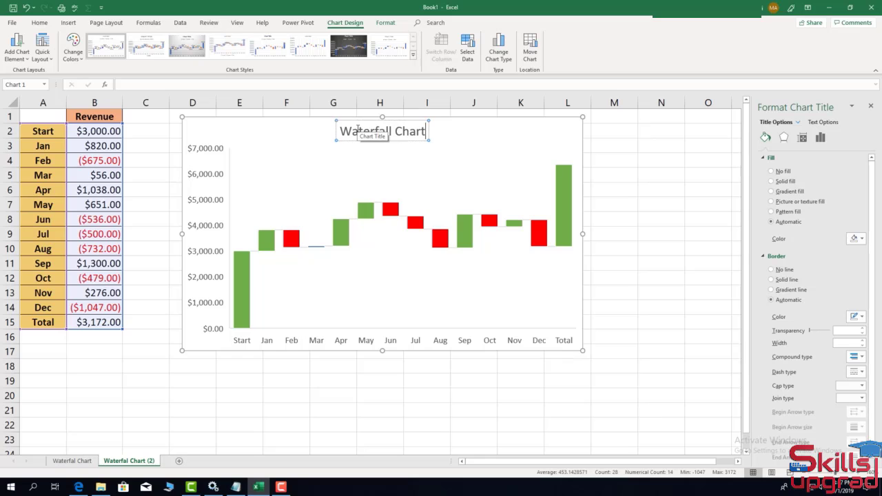
click(537, 188)
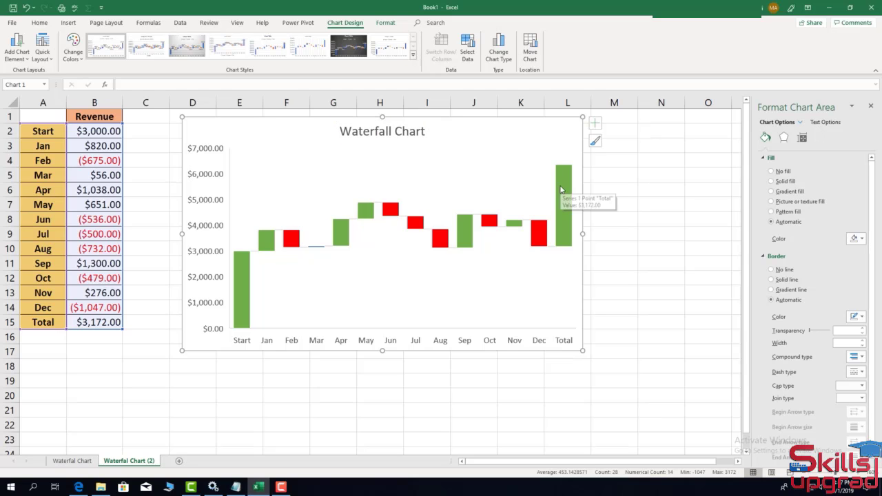
Step: Reduce the gap width of the waterfall bars to about 15% and show data labels on the chart
click(560, 185)
click(802, 140)
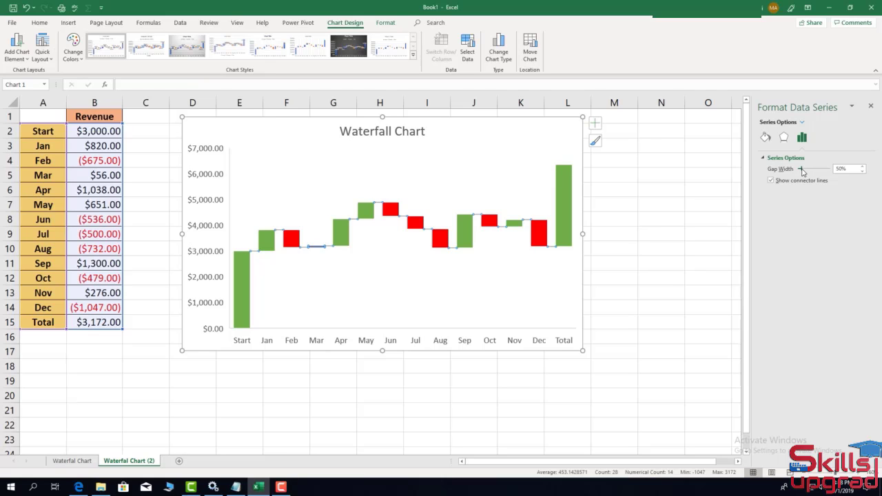
drag(800, 172, 798, 172)
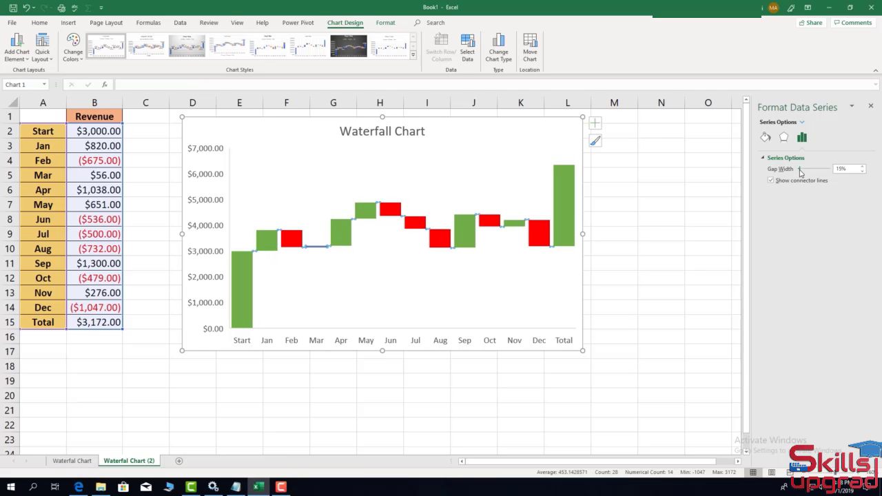
click(765, 137)
click(596, 126)
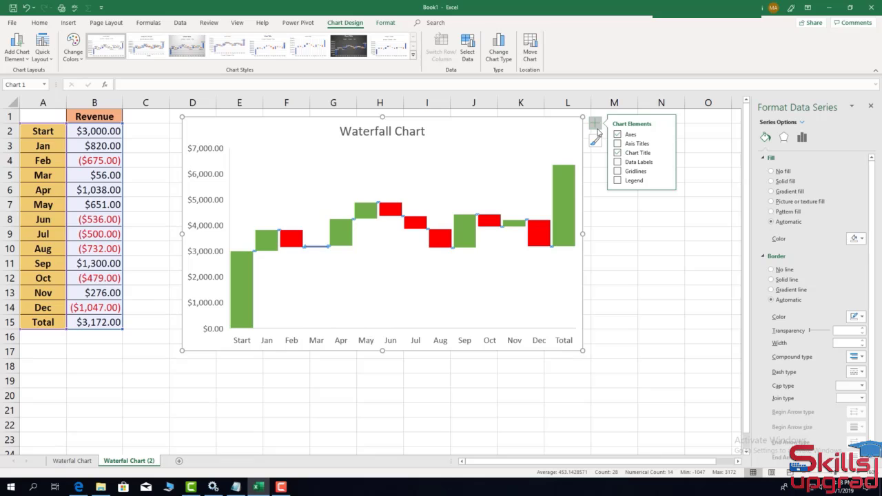
click(617, 163)
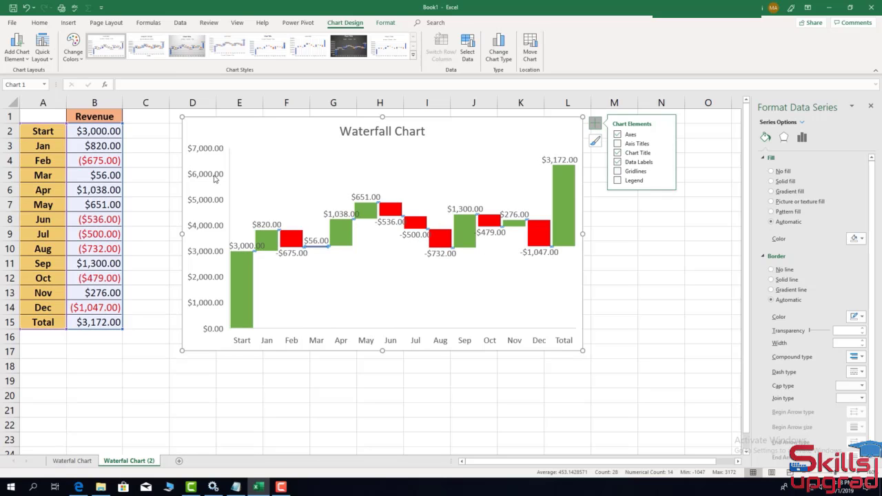
Step: Display the revenue values in B2:B15 without any decimal places
drag(92, 131, 100, 321)
click(365, 56)
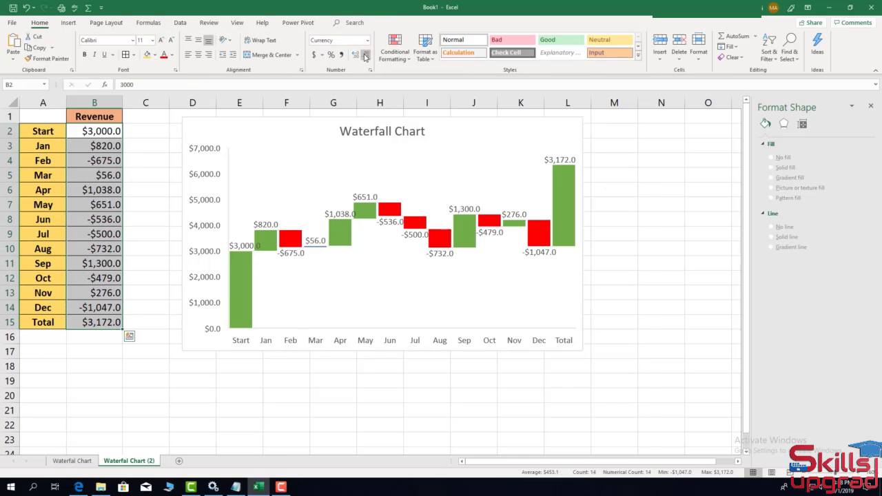
click(366, 55)
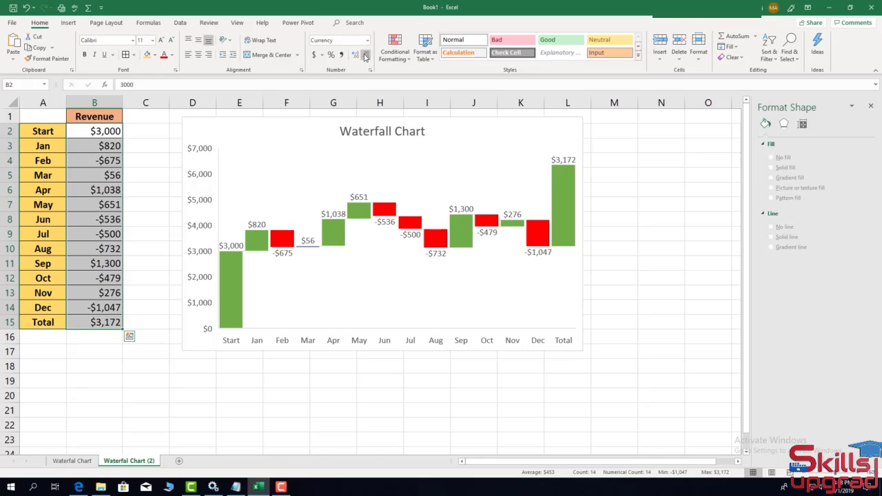
Step: Change the font color of all the waterfall chart's data labels to black
mouse_move(564, 162)
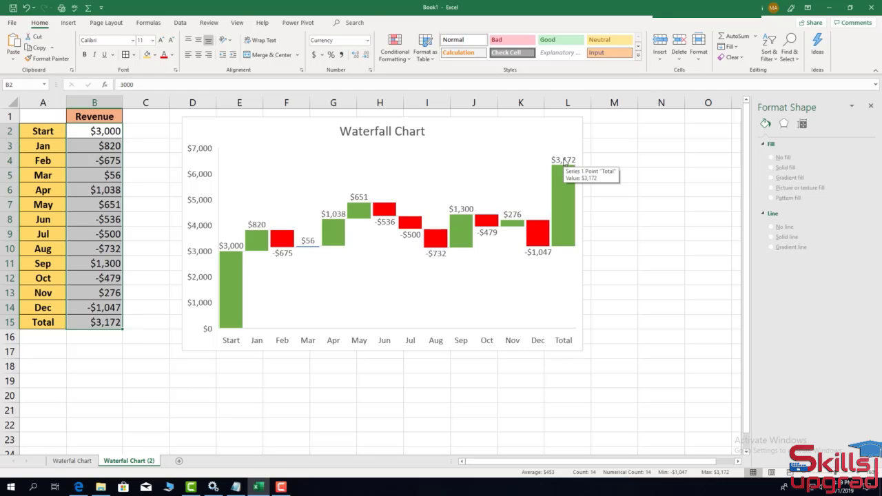
click(564, 161)
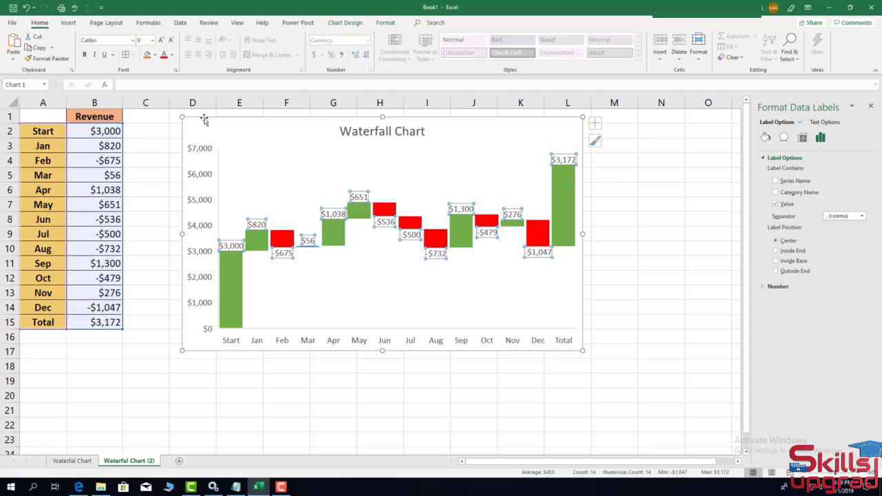
click(172, 55)
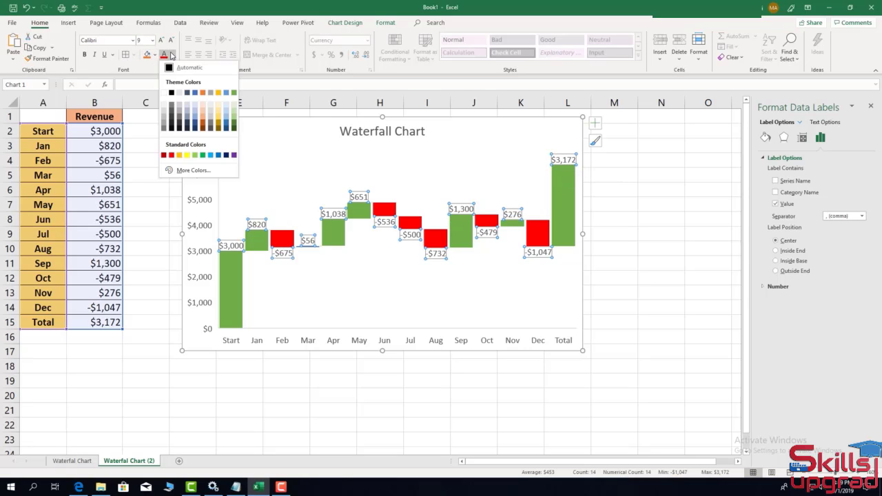
click(172, 94)
key(Escape)
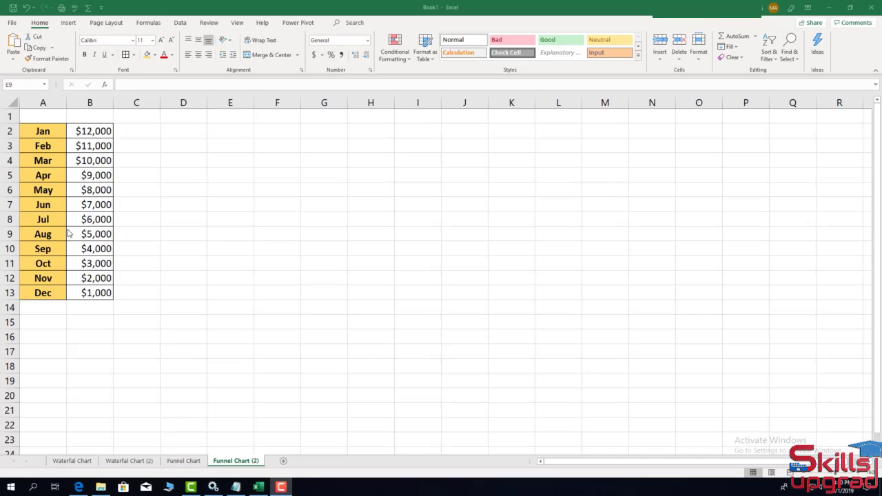
Step: Insert a funnel chart from the monthly values in A2:B13 on the Funnel Chart (2) sheet
click(89, 137)
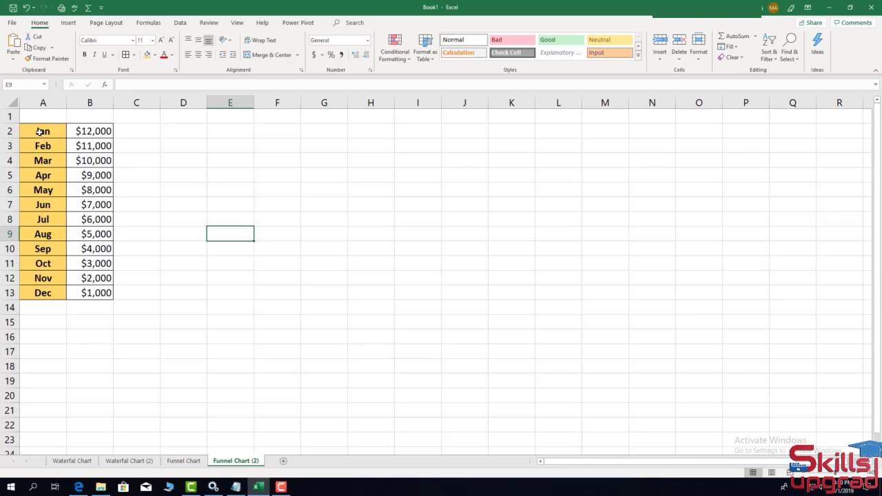
drag(40, 131, 89, 293)
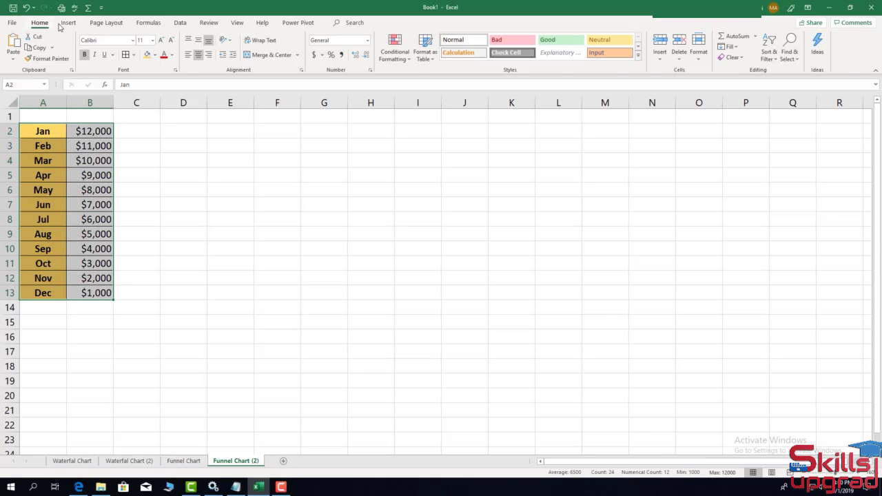
click(68, 23)
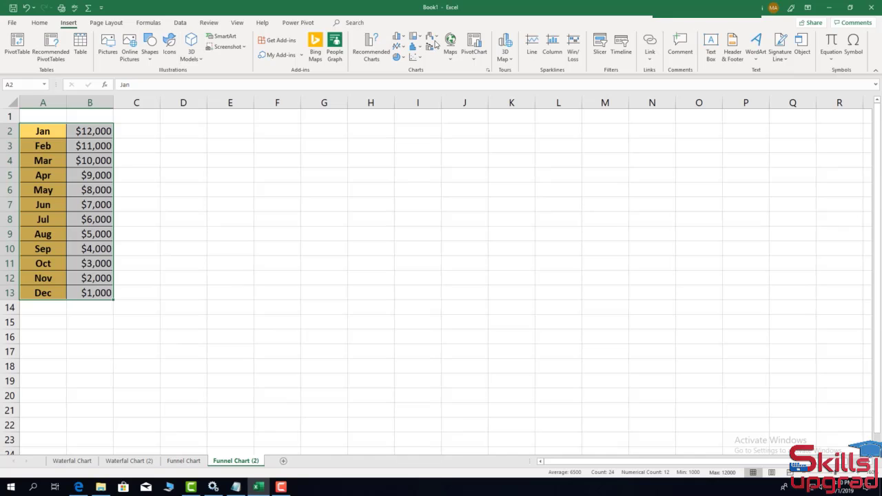
click(432, 39)
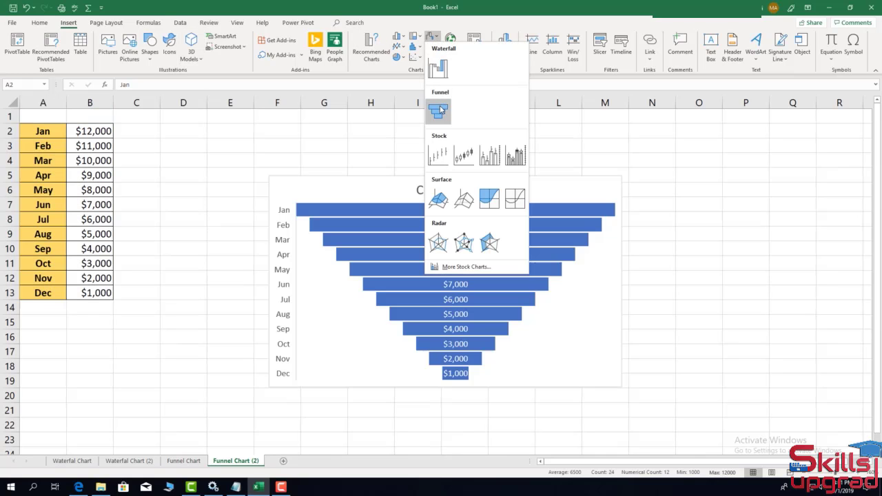
click(440, 110)
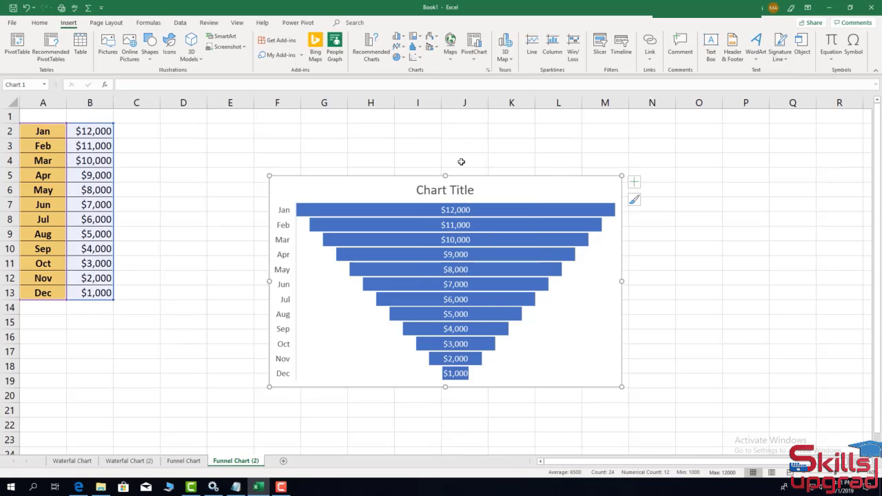
Step: Move and heighten the funnel chart to cover about D2:K19 beside the data, and hide its data labels
drag(485, 188, 384, 142)
drag(334, 335, 338, 384)
click(523, 130)
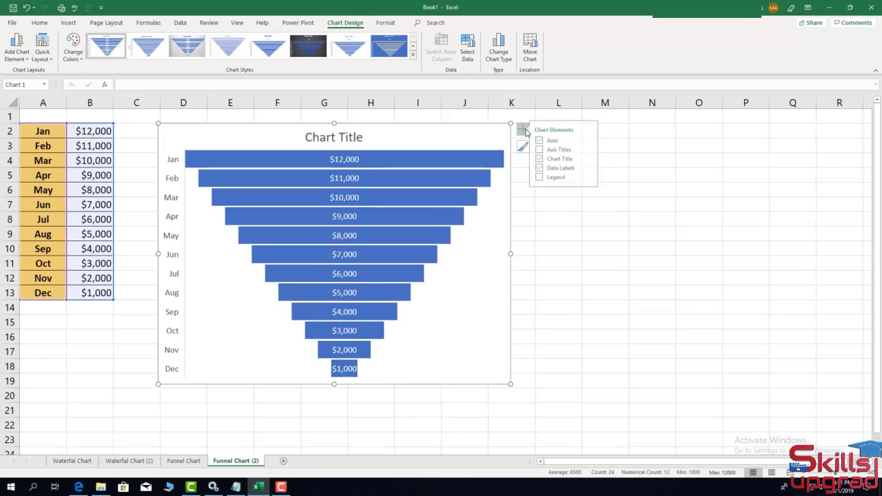
click(545, 168)
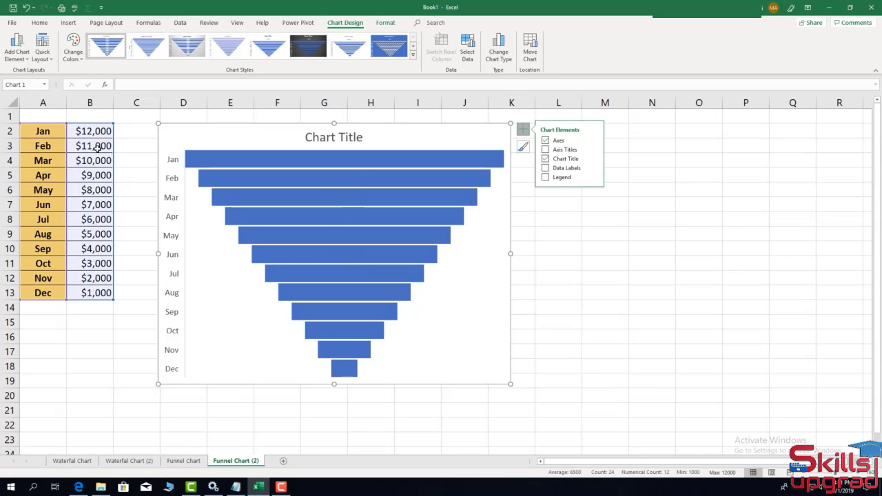
Step: Give the whole series of funnel bars a solid fill in the theme gold color
mouse_move(238, 161)
click(490, 275)
double_click(491, 275)
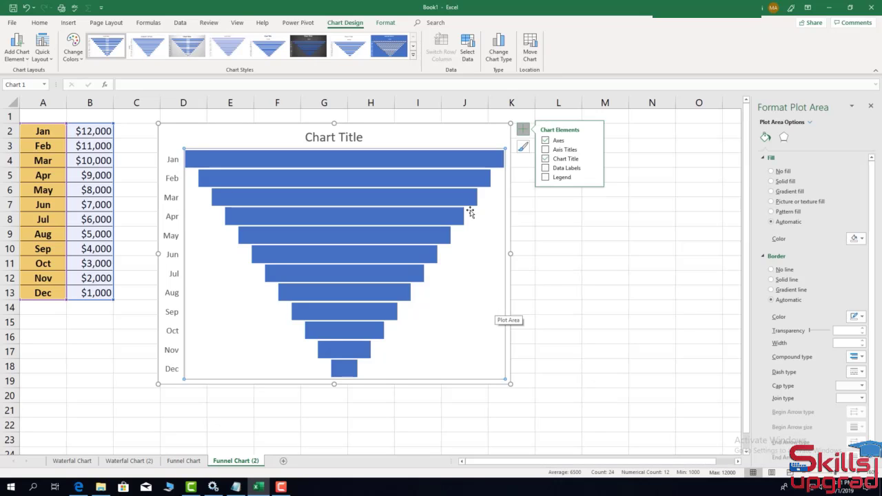
click(437, 158)
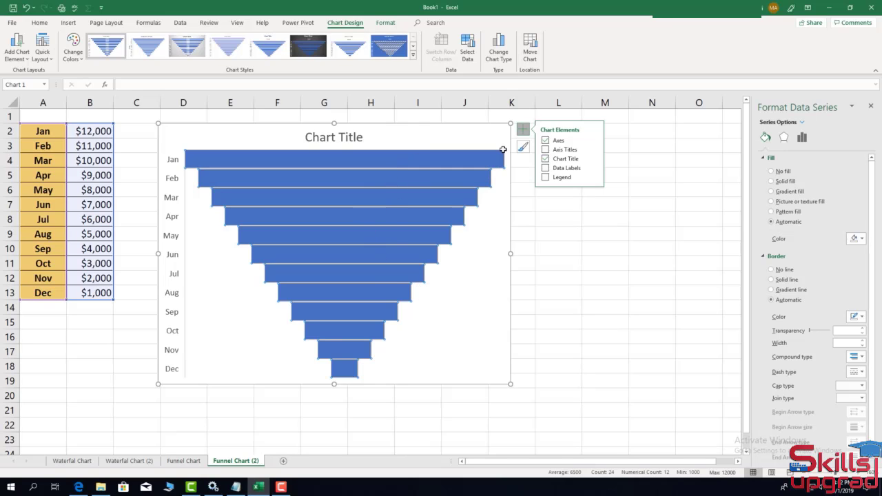
click(771, 182)
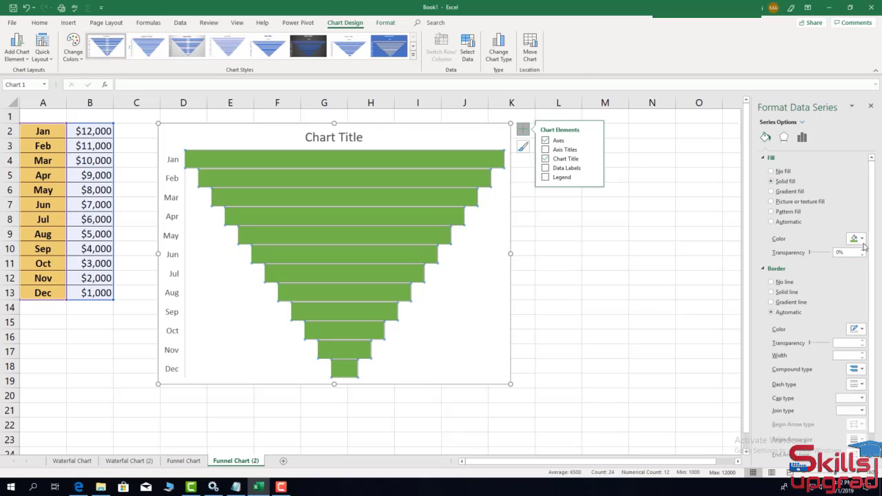
click(862, 239)
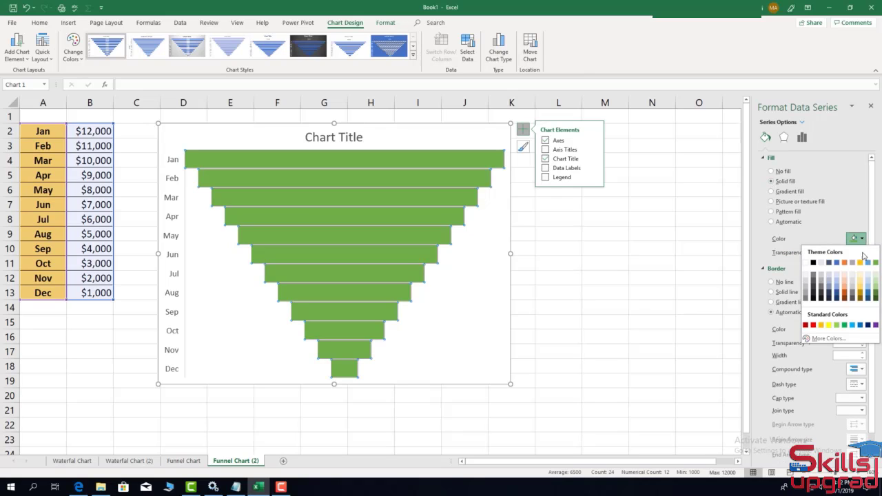
click(861, 263)
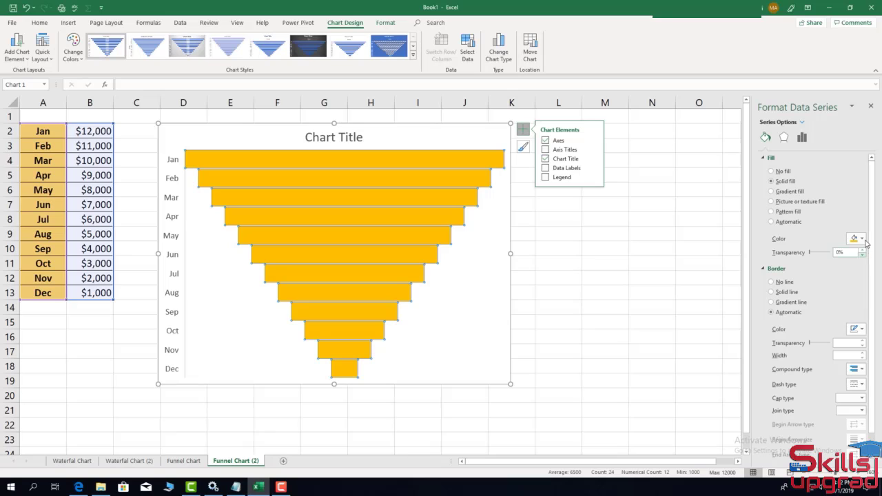
Step: Fill the whole funnel series with the theme orange, and recolor only the Feb bar in the theme green
click(856, 239)
click(845, 264)
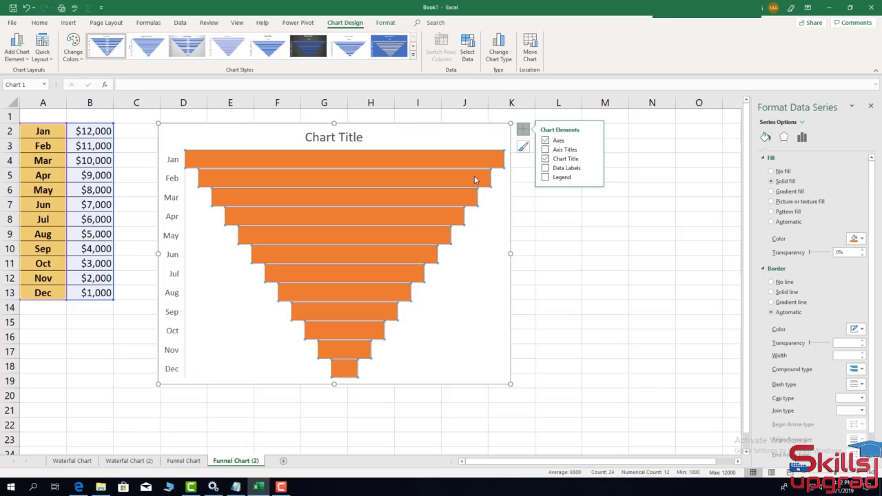
click(474, 179)
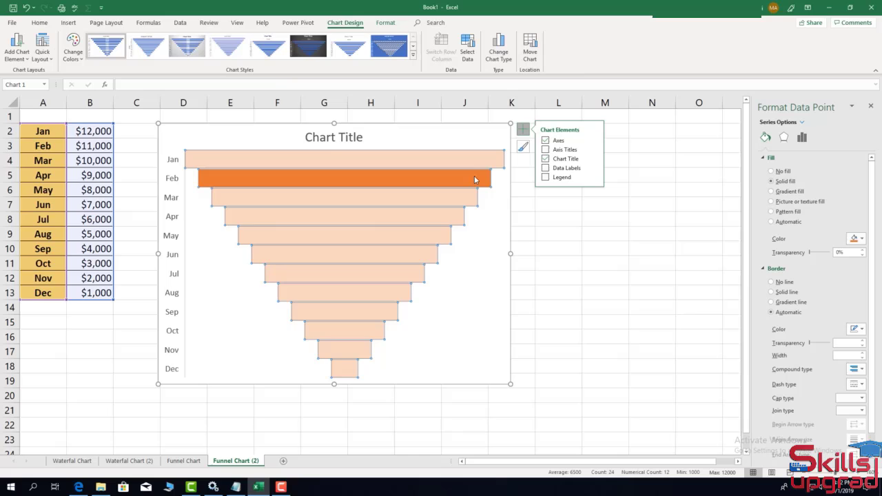
click(856, 238)
click(875, 262)
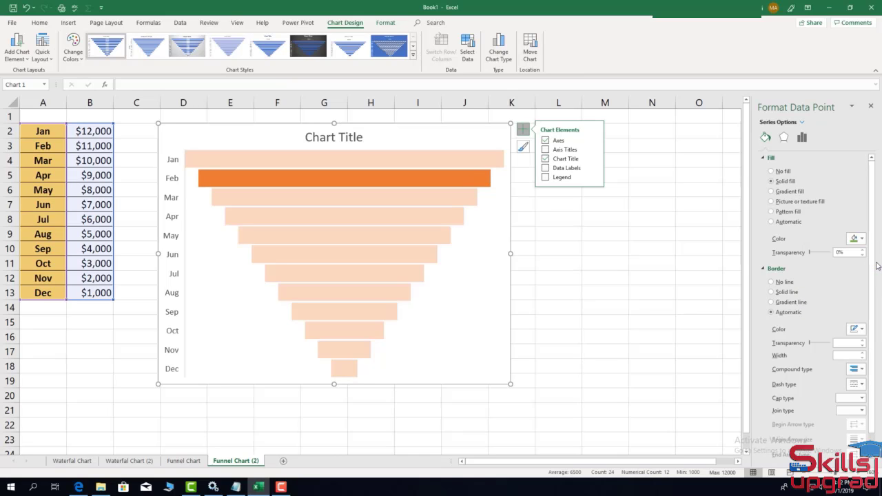
click(480, 227)
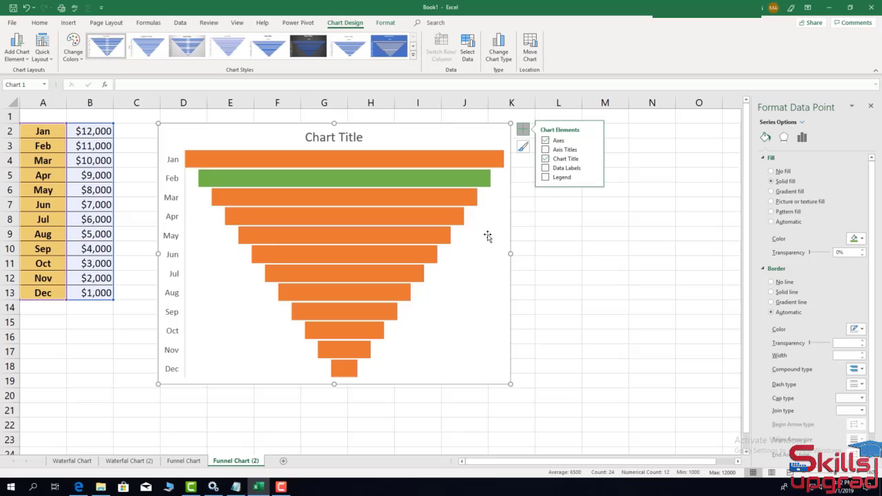
Step: Fill only the Mar bar of the funnel chart with the theme gold color
click(445, 202)
click(444, 201)
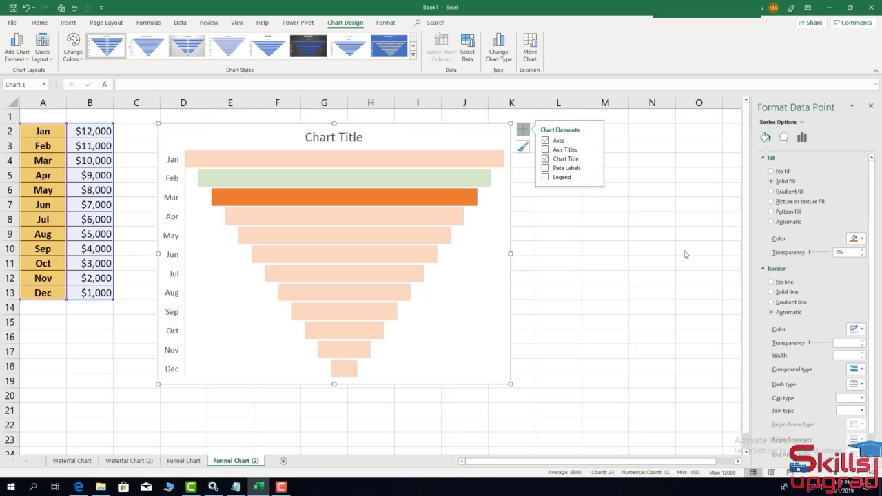
click(857, 238)
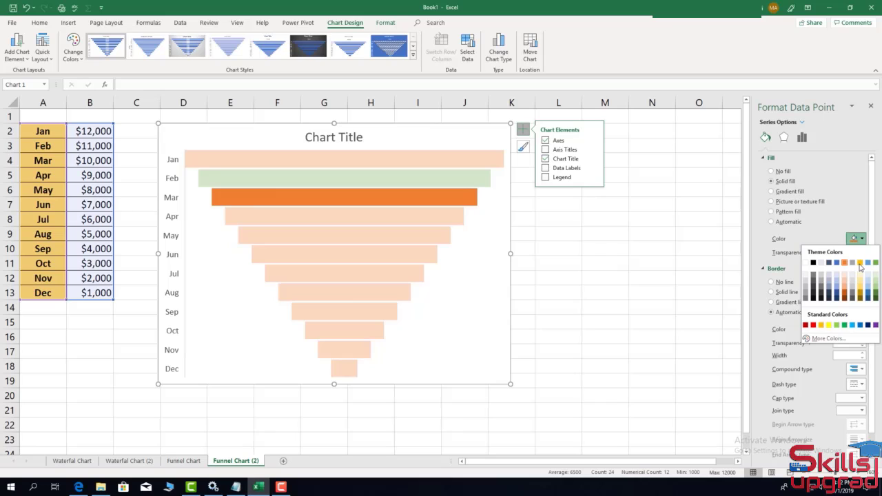
click(861, 264)
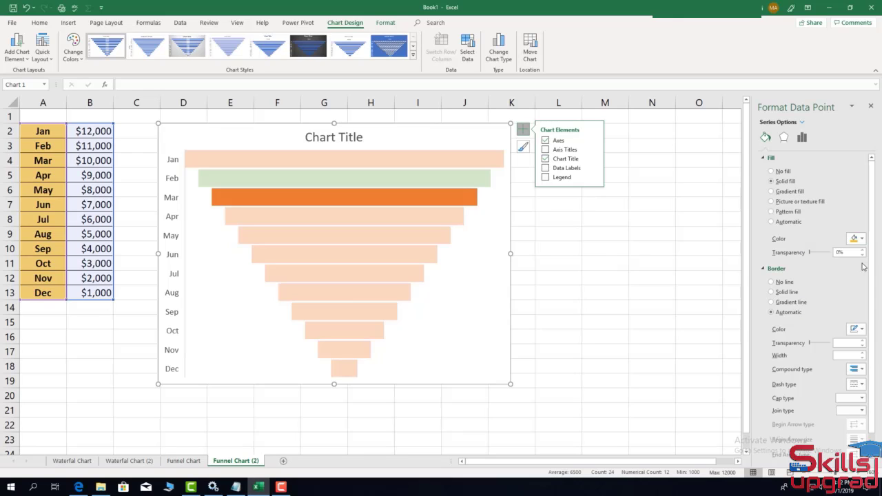
click(489, 262)
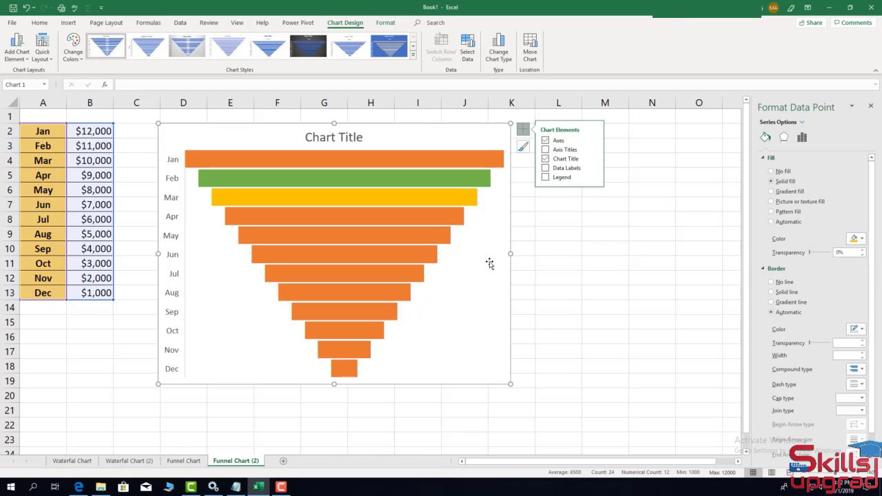
Step: Fill only the Apr bar of the funnel chart with the theme blue color
click(444, 219)
click(445, 219)
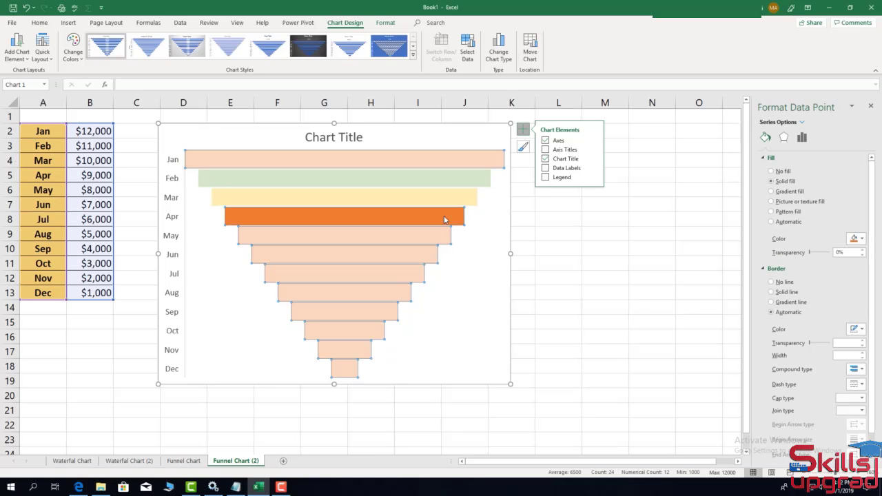
click(861, 240)
click(836, 263)
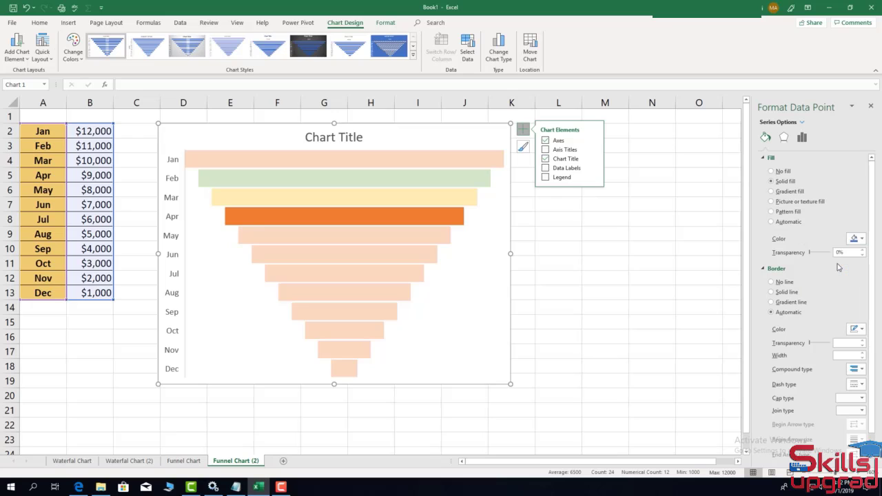
click(470, 275)
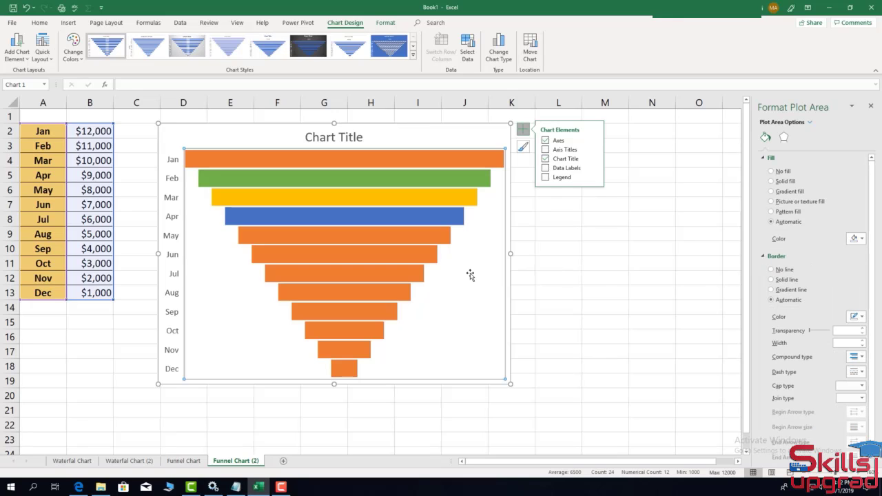
Step: Fill only the May bar of the funnel chart with the standard purple color
click(444, 238)
click(419, 231)
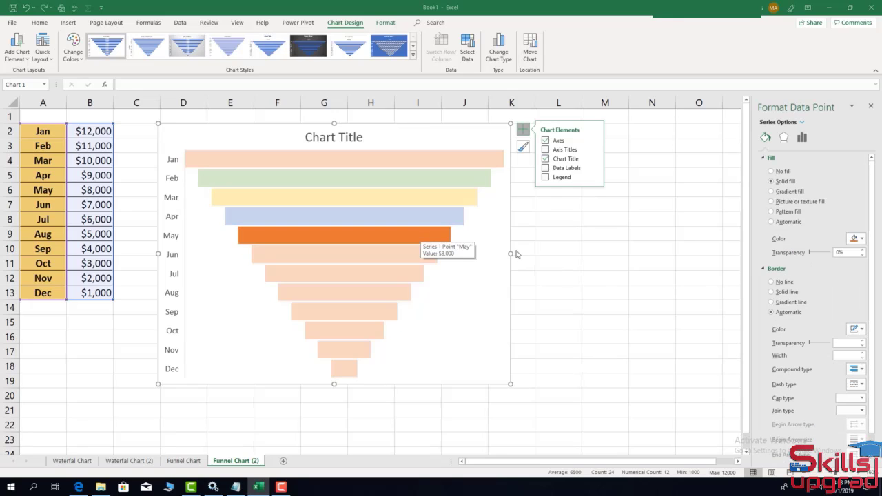
click(860, 241)
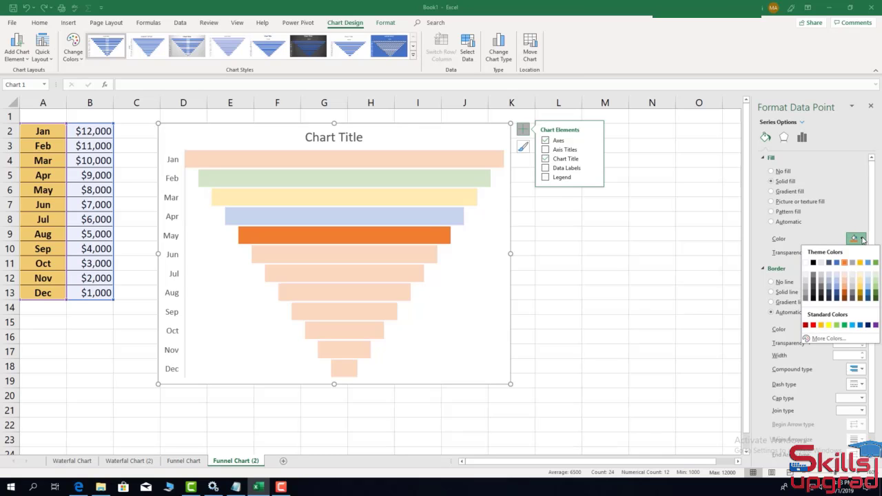
click(876, 329)
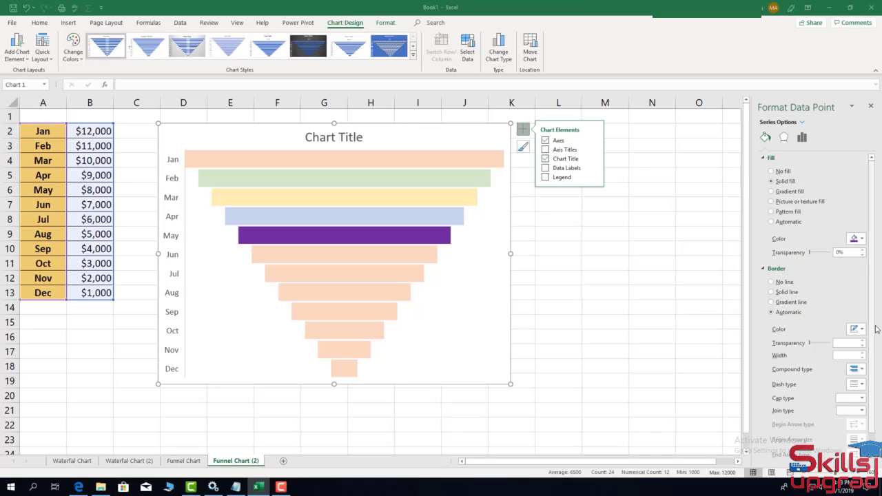
click(462, 273)
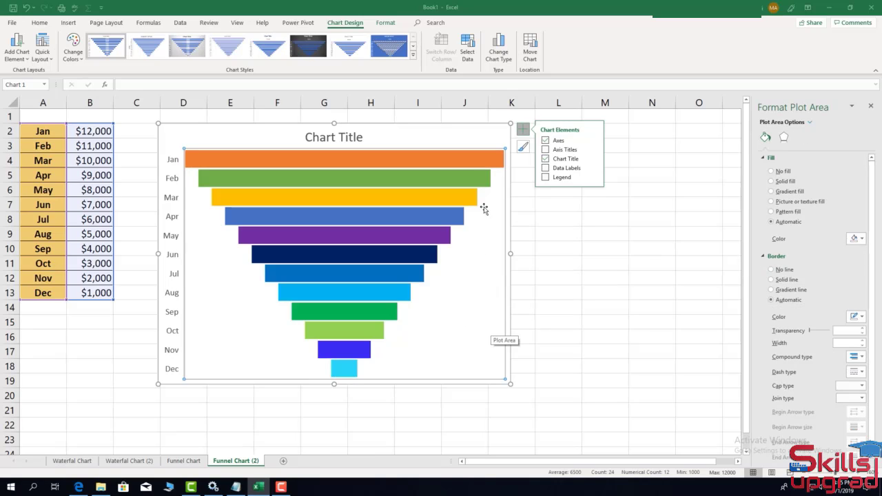
Step: Widen the gaps between the funnel bars by setting the series gap width to 47%
click(470, 159)
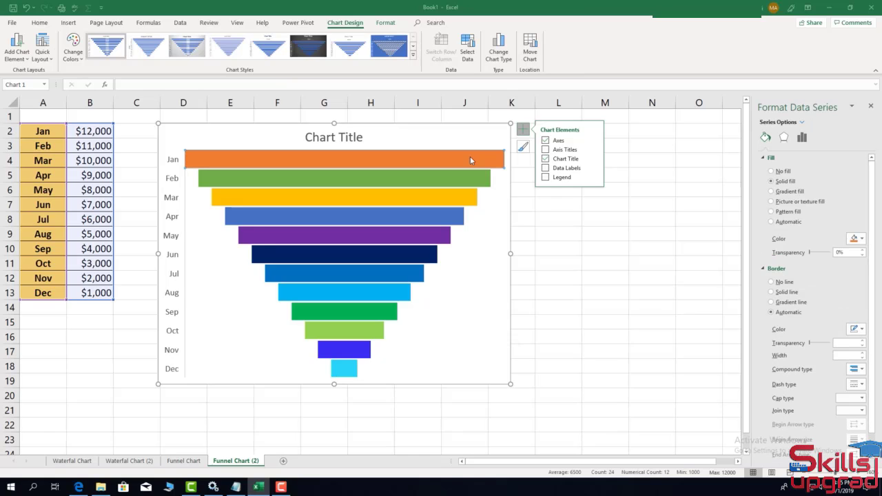
click(801, 138)
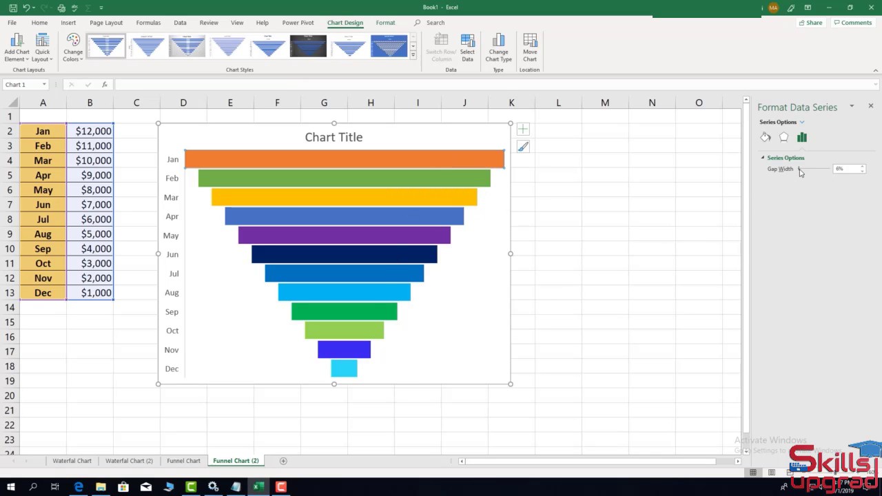
drag(799, 170, 802, 170)
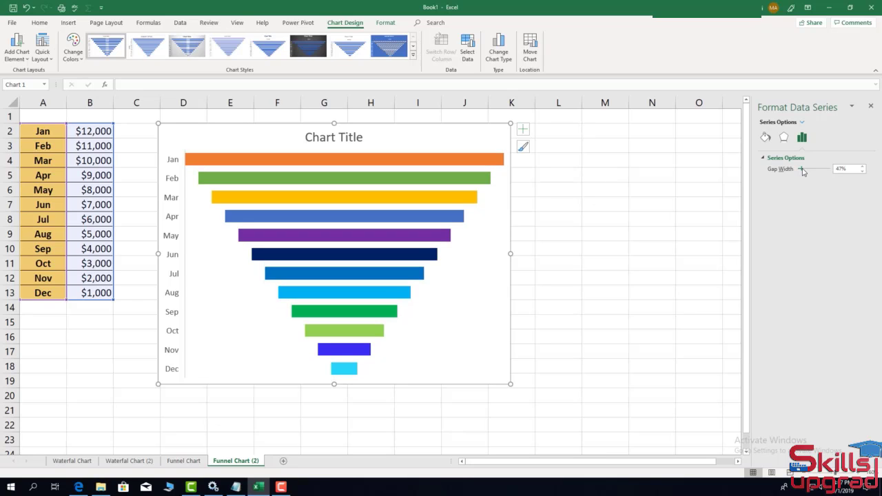
Step: Replace the funnel chart's placeholder title with Funnel Chart
click(352, 139)
triple_click(359, 139)
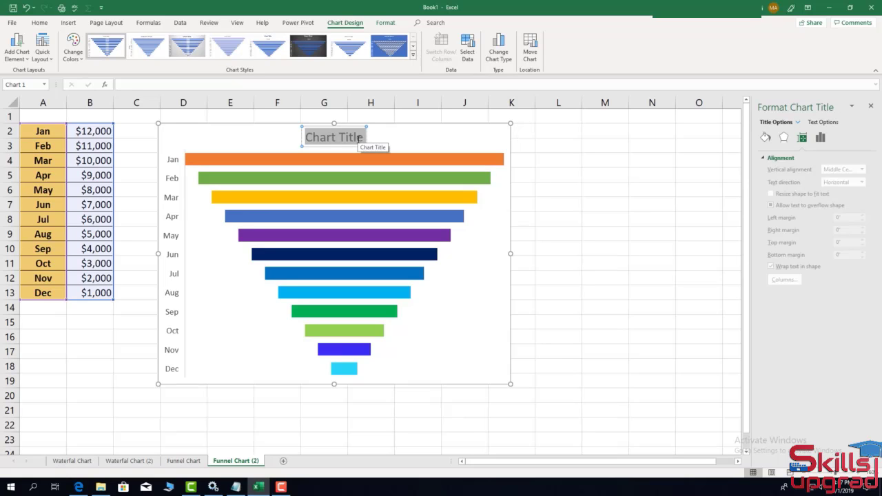
text(Fu)
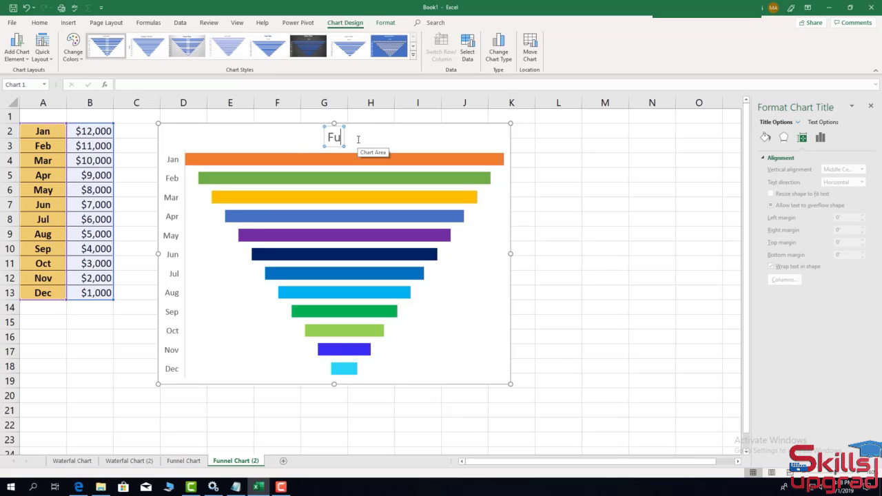
text(nnel Chart)
click(419, 135)
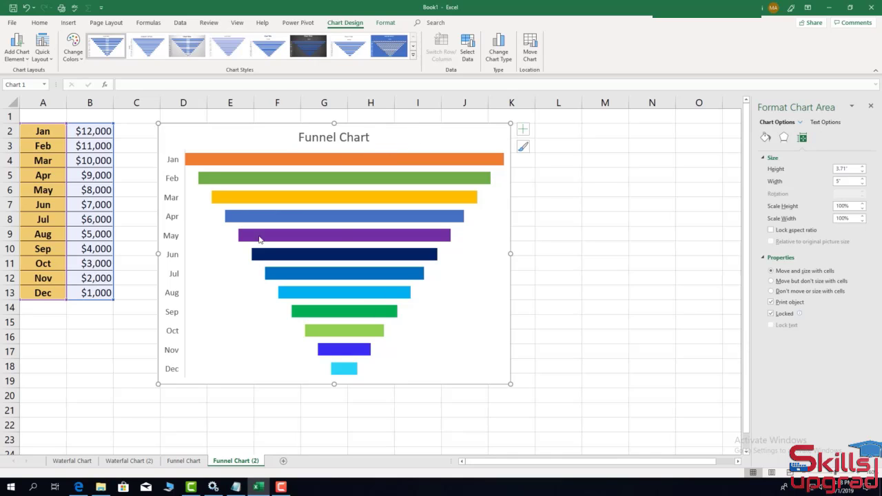
Step: Change the font color of the funnel chart's month axis labels to standard purple
click(171, 164)
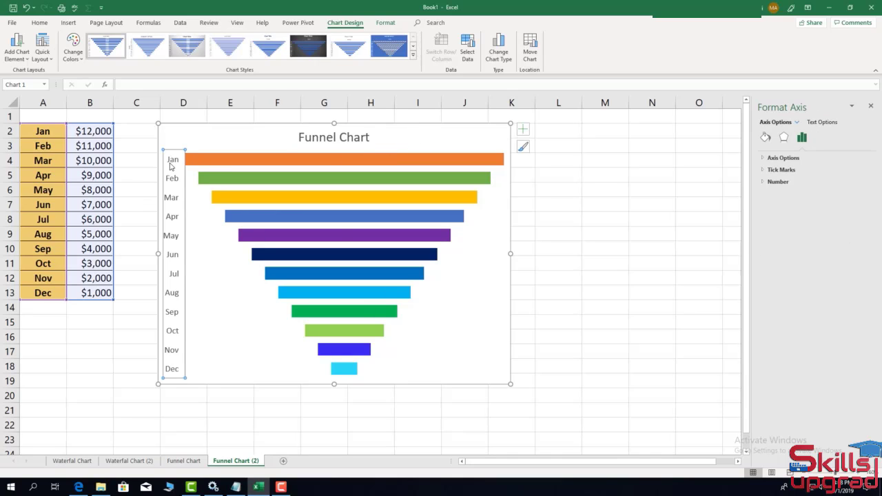
key(Escape)
click(172, 182)
click(43, 24)
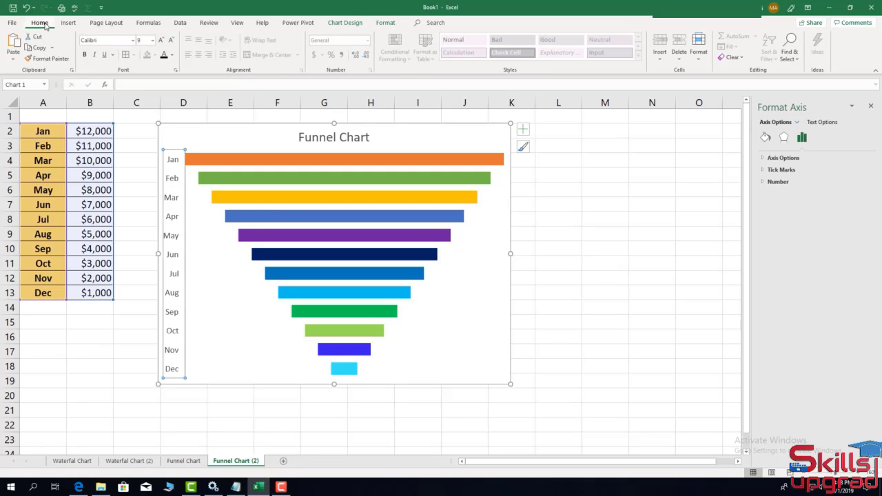
click(172, 54)
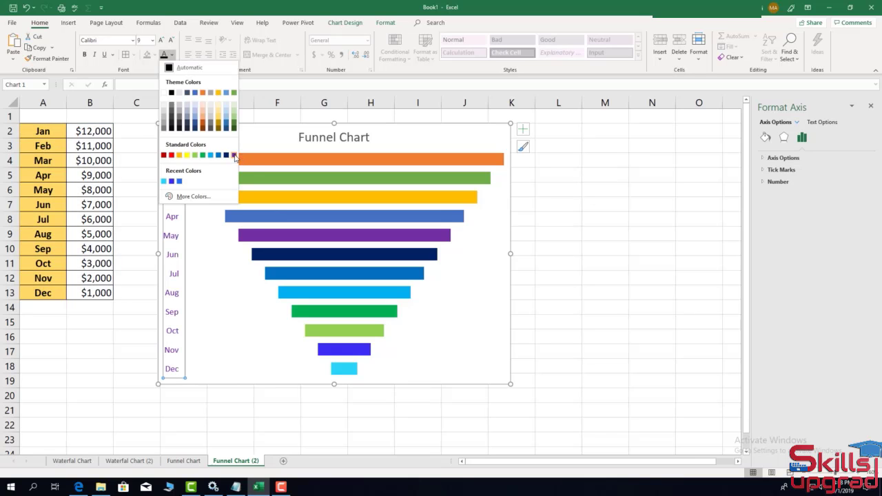
click(234, 156)
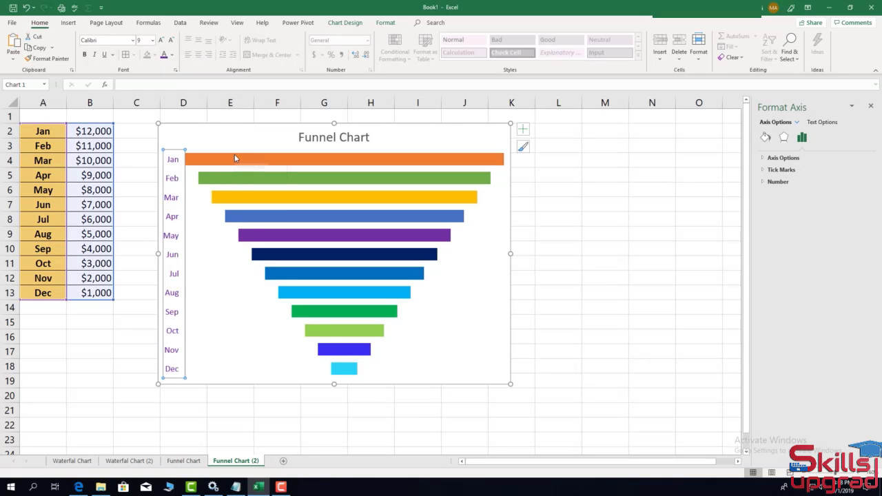
Step: Make the funnel chart's month axis labels bold and set their font size to 12
click(85, 55)
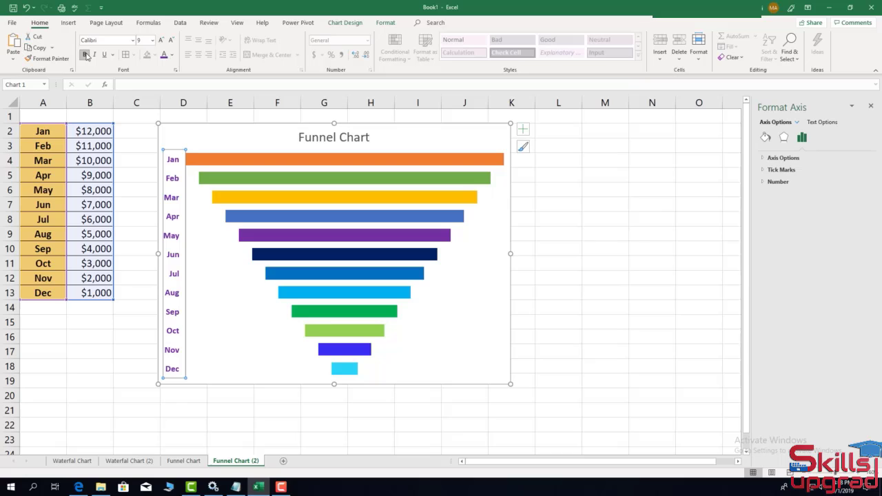
click(152, 44)
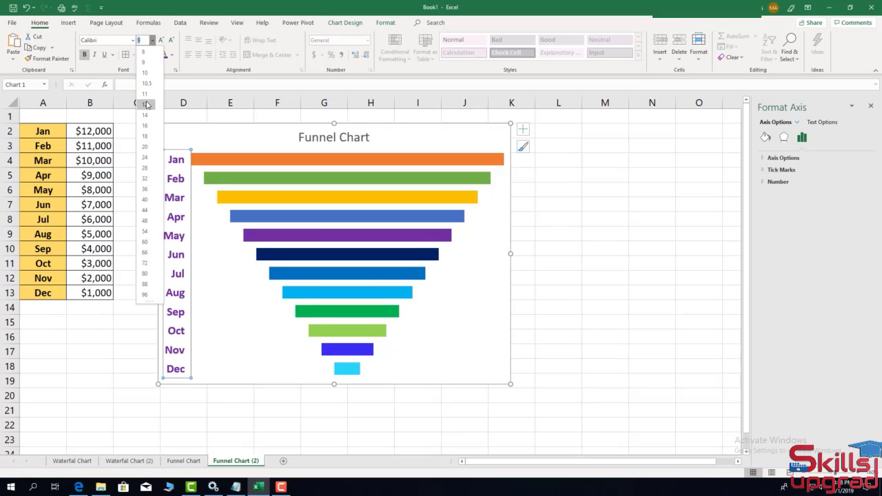
click(146, 105)
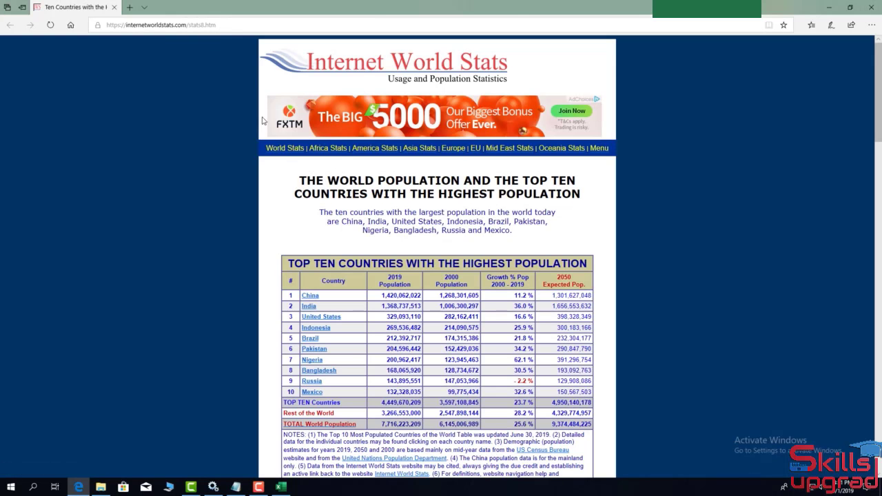
click(287, 489)
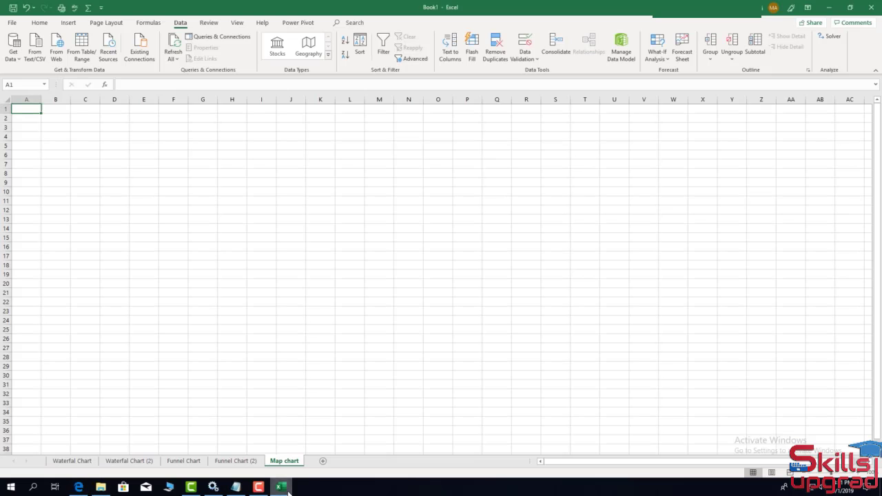
click(57, 50)
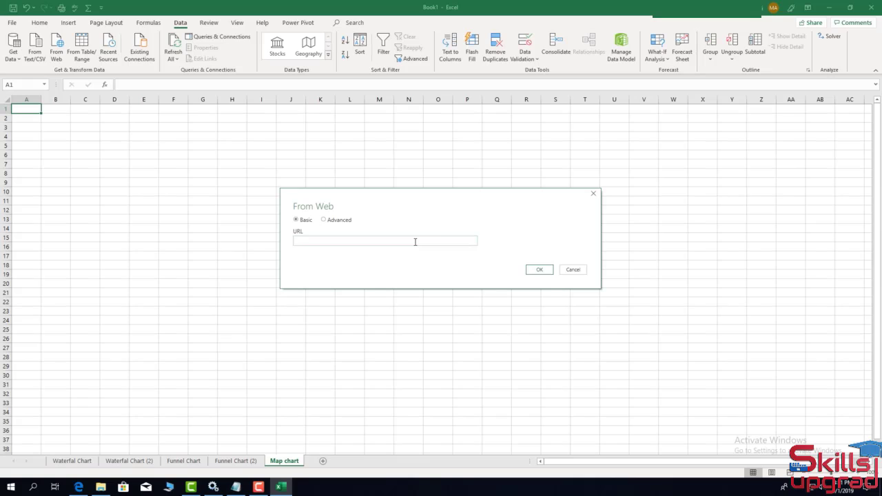
right_click(415, 242)
click(426, 281)
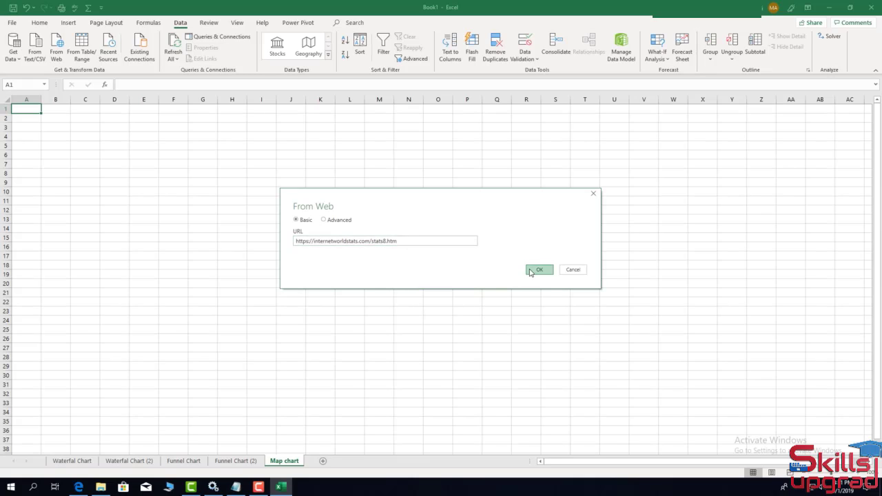
click(531, 271)
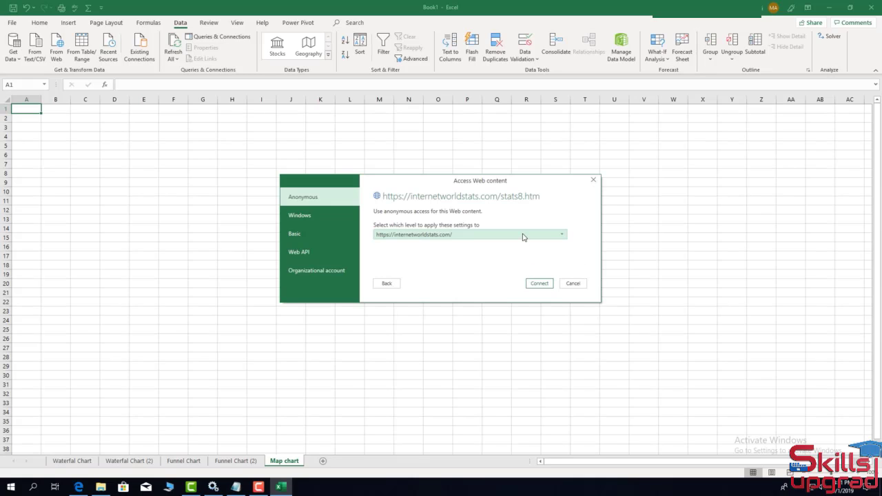
click(523, 238)
click(486, 255)
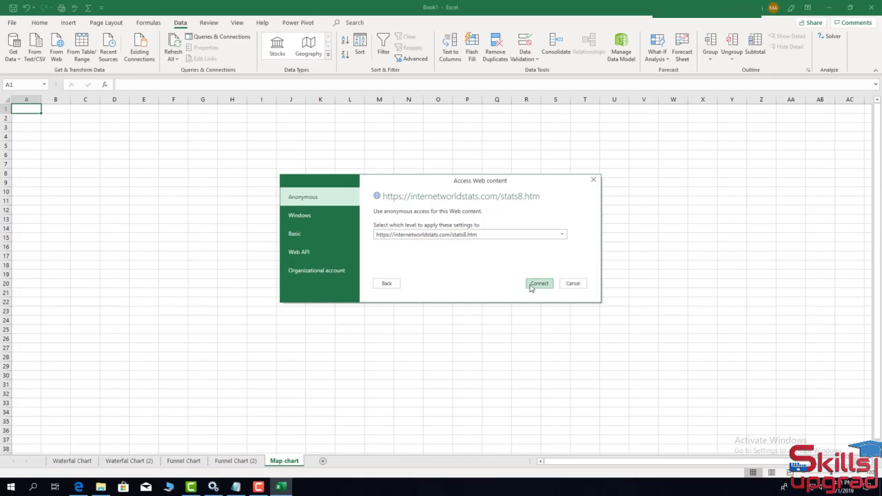
click(538, 284)
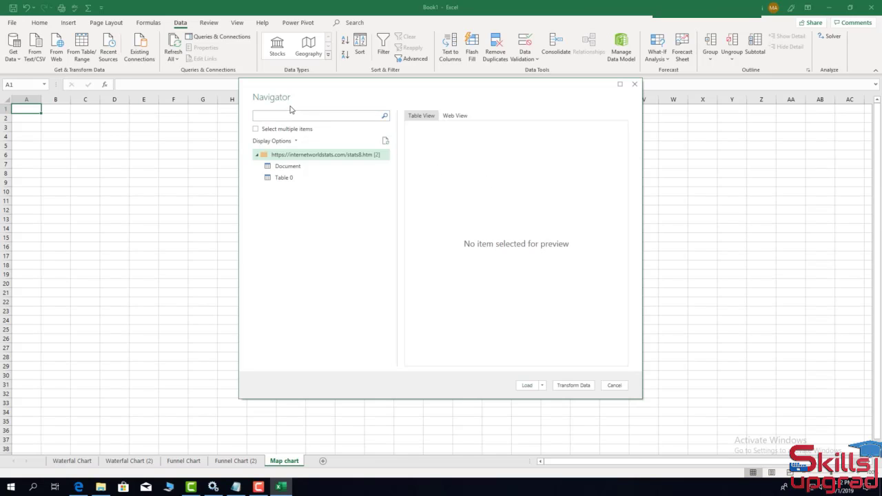
Step: Open Table 0 from the web page for transformation and rename its query to Population
click(285, 181)
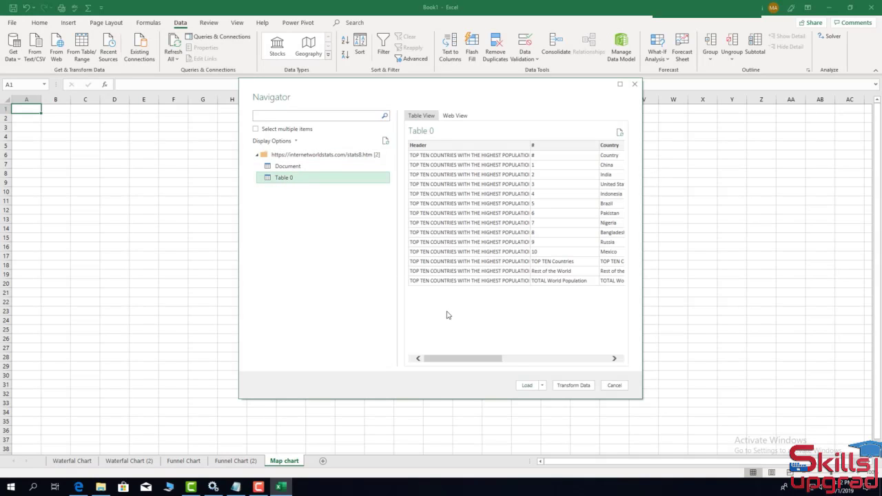
click(565, 388)
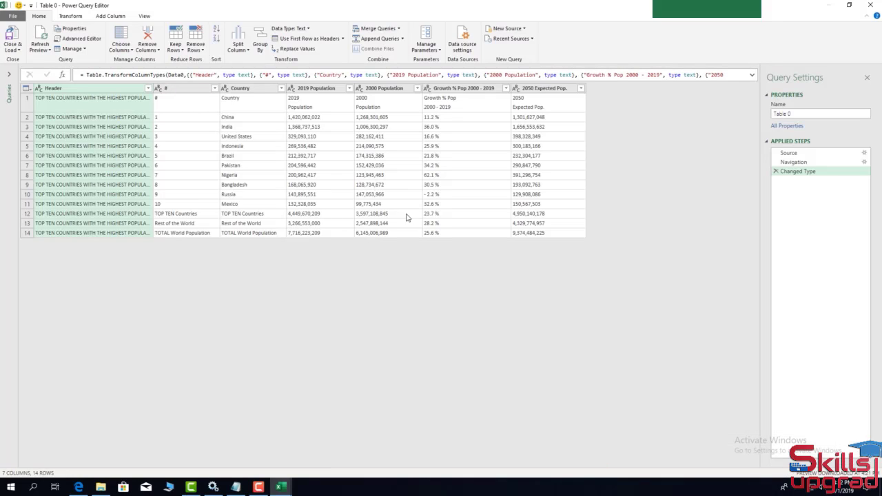
click(9, 74)
right_click(22, 83)
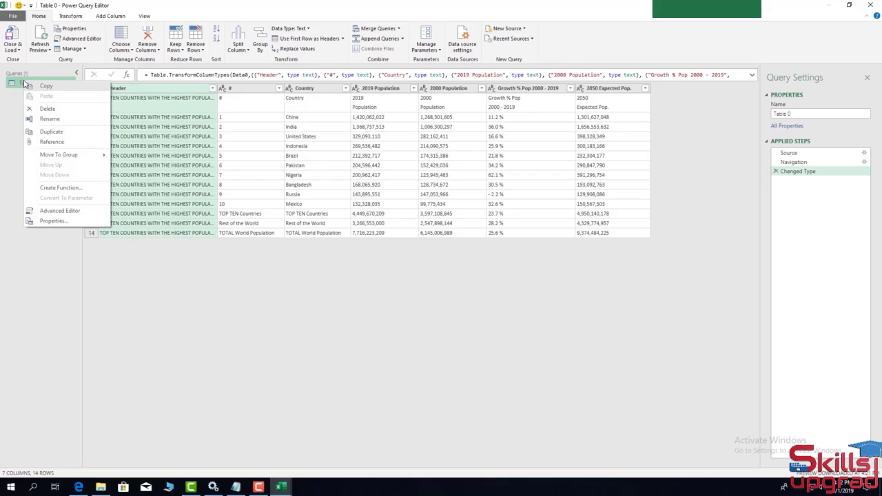
click(50, 119)
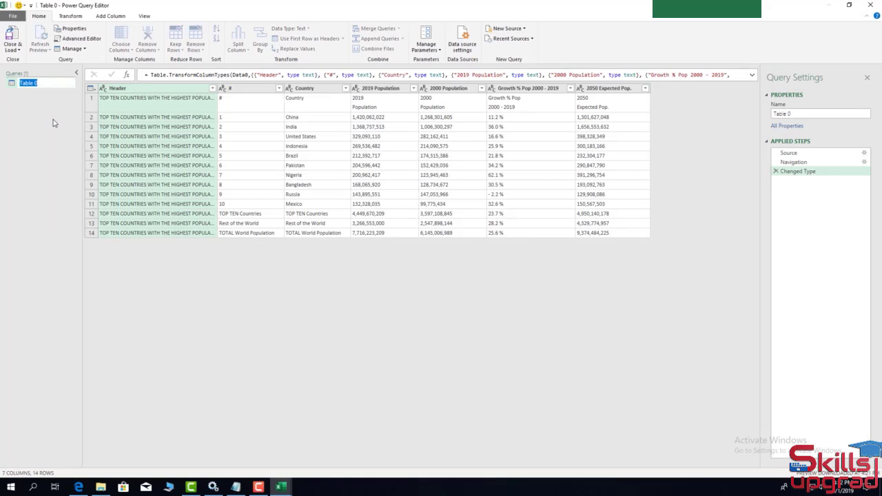
text(Population)
key(Return)
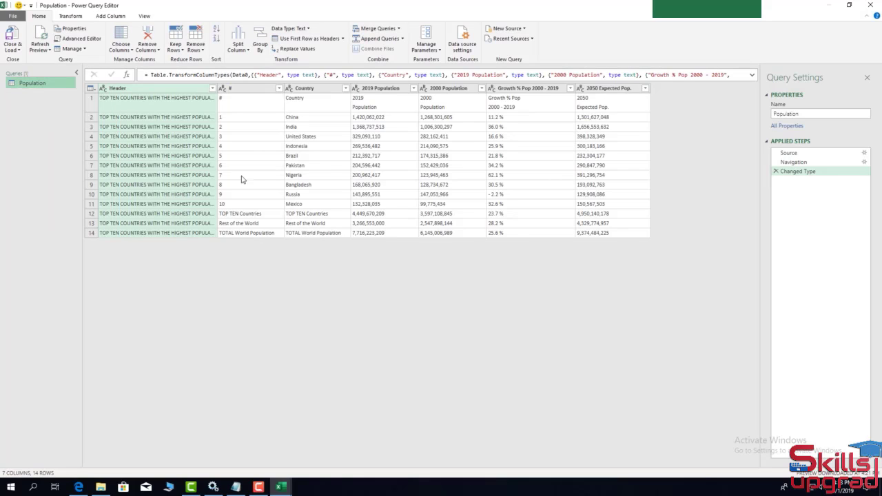
Step: Remove the Header, 2000 Population, Growth % Pop 2000 - 2019 and 2050 Expected Pop. columns from the Population query
click(461, 90)
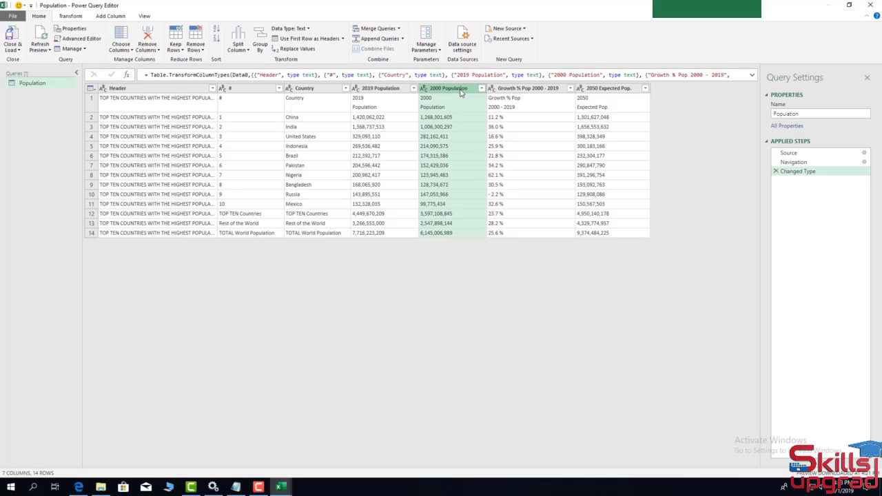
ctrl+click(501, 91)
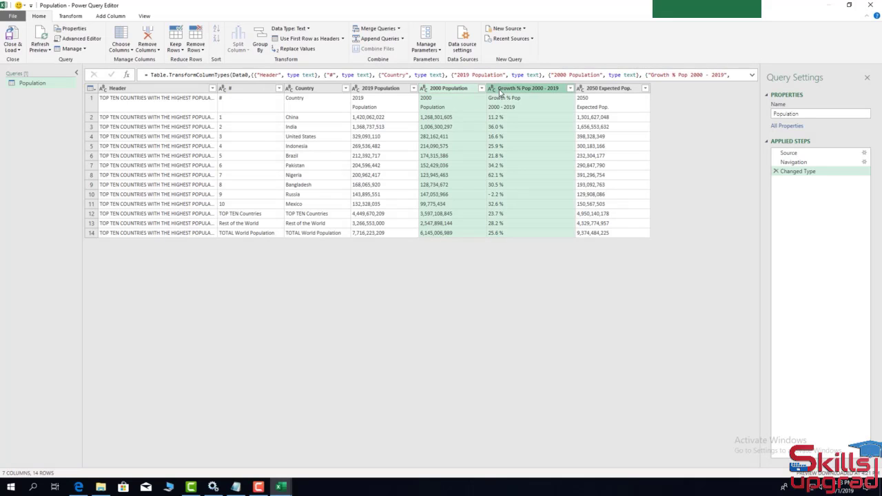
ctrl+click(579, 91)
ctrl+click(161, 92)
click(148, 49)
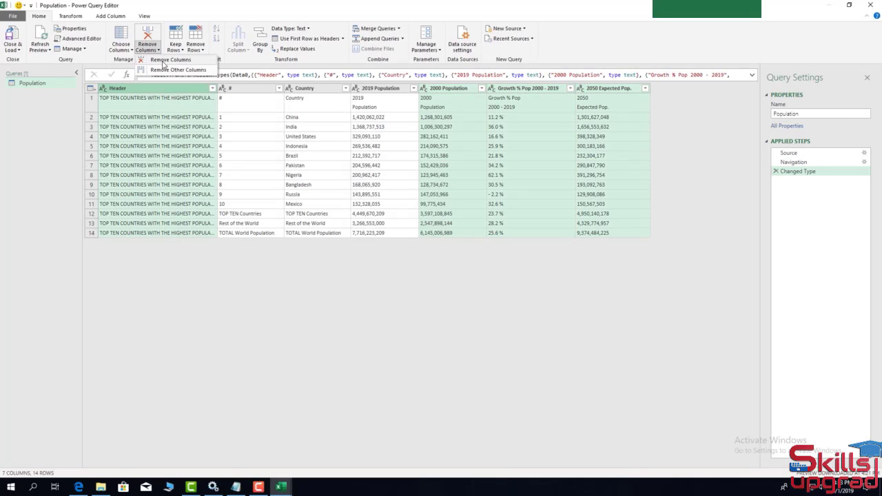
click(164, 61)
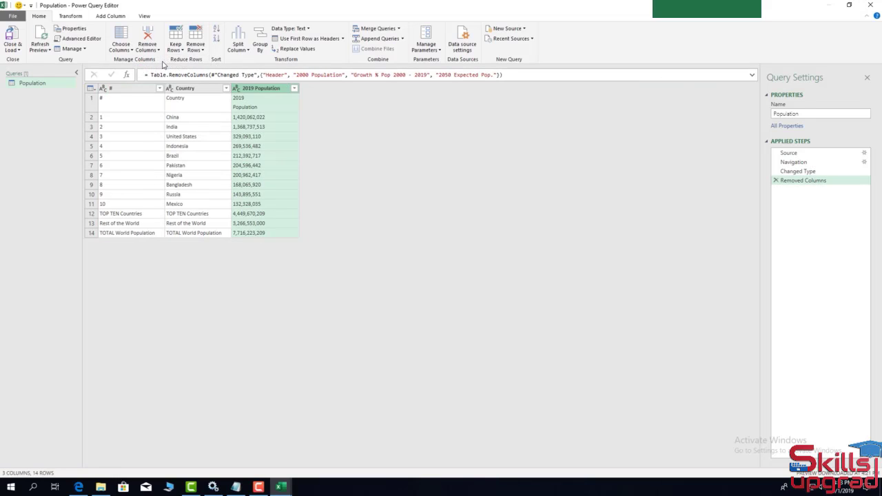
Step: Use the first row as the query's column headers and remove the bottom 3 rows
click(91, 88)
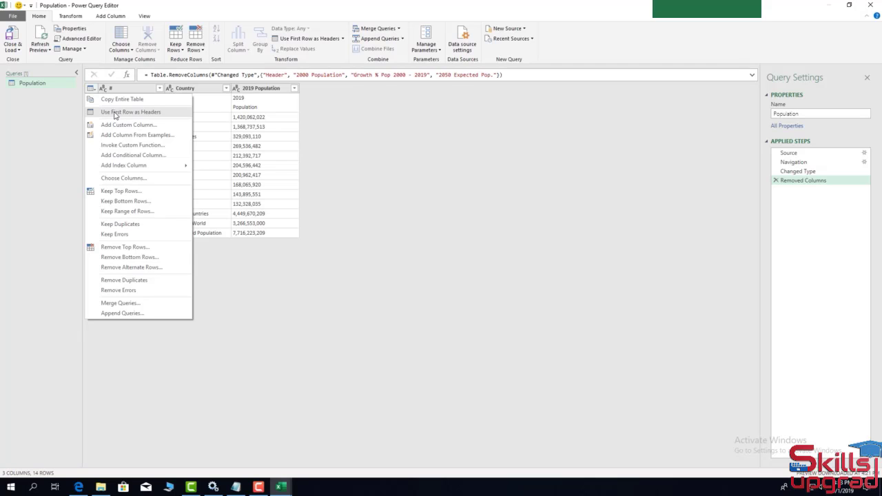
click(116, 112)
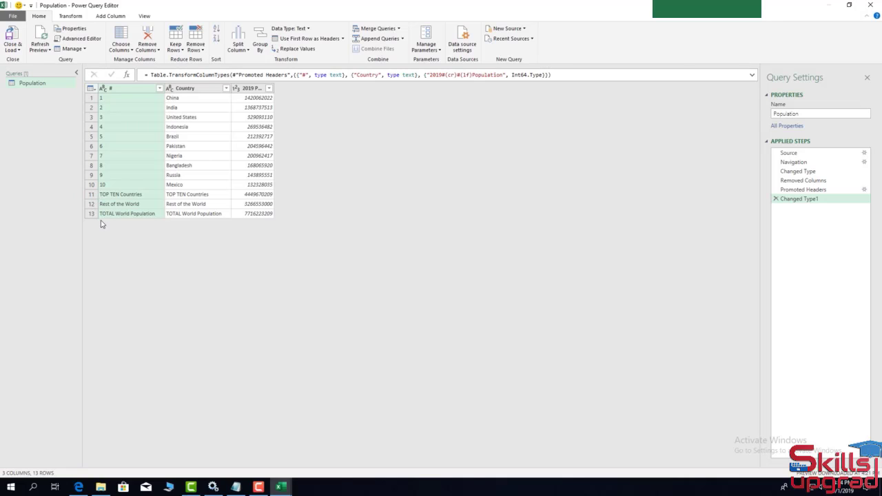
click(203, 52)
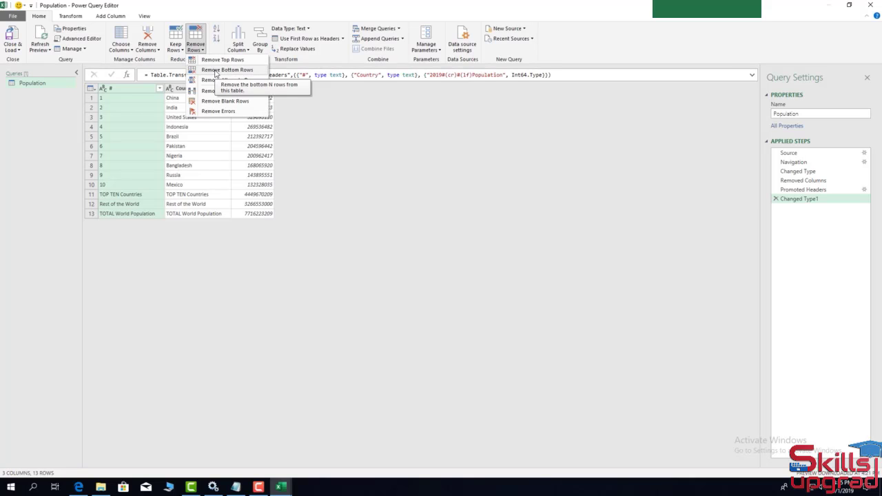
click(216, 71)
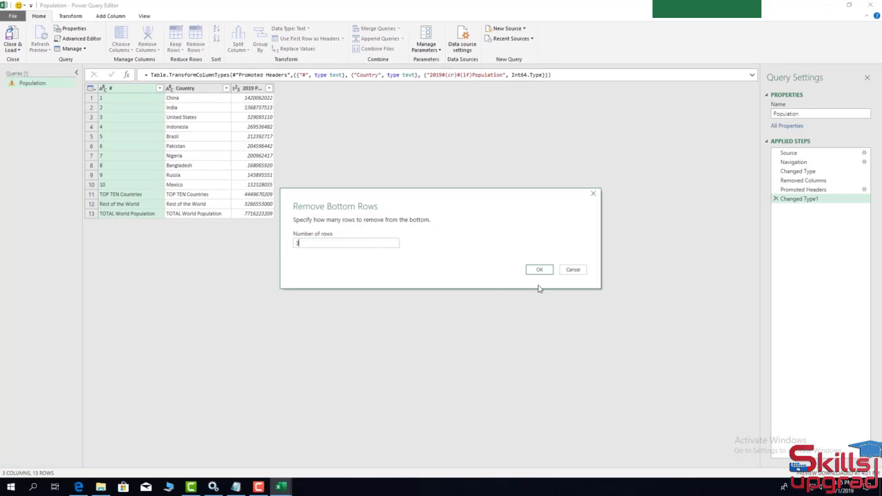
click(540, 269)
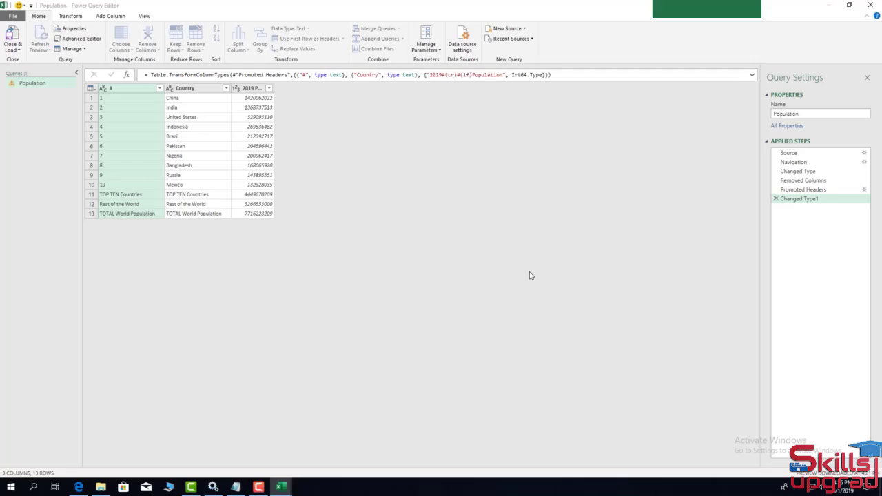
Step: Load the Population query as a table into the existing Map chart worksheet at cell A1
click(20, 51)
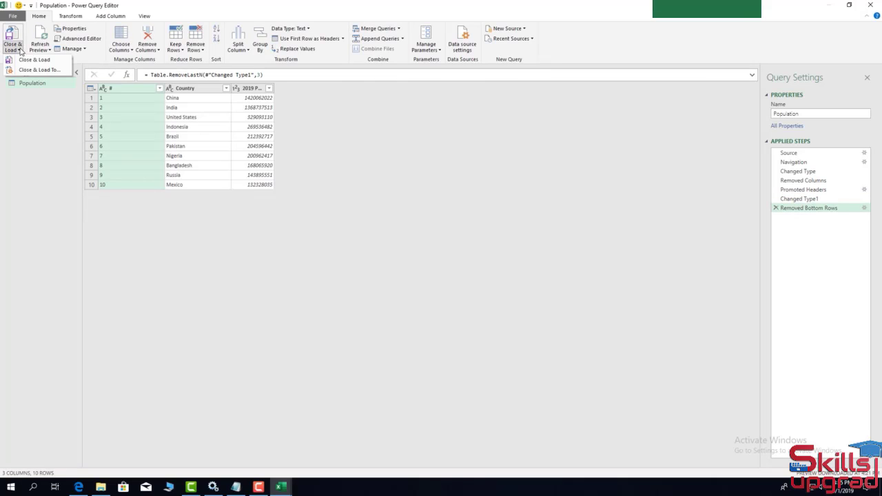
click(28, 73)
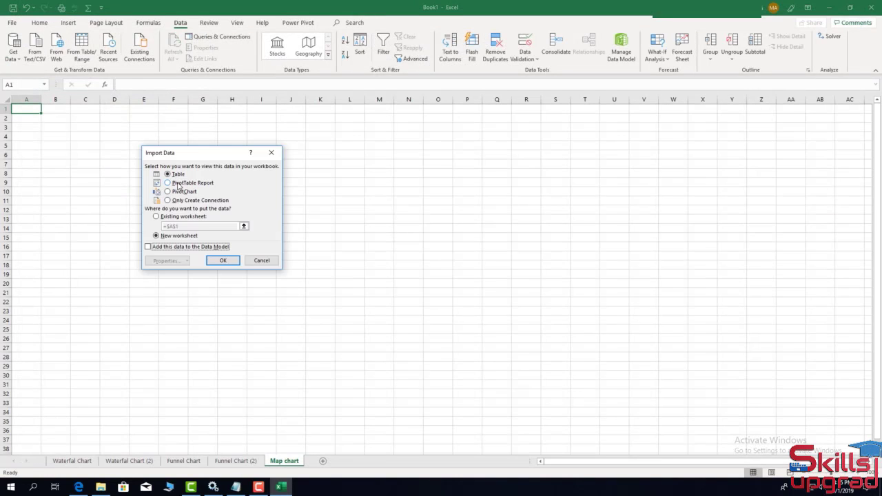
click(156, 217)
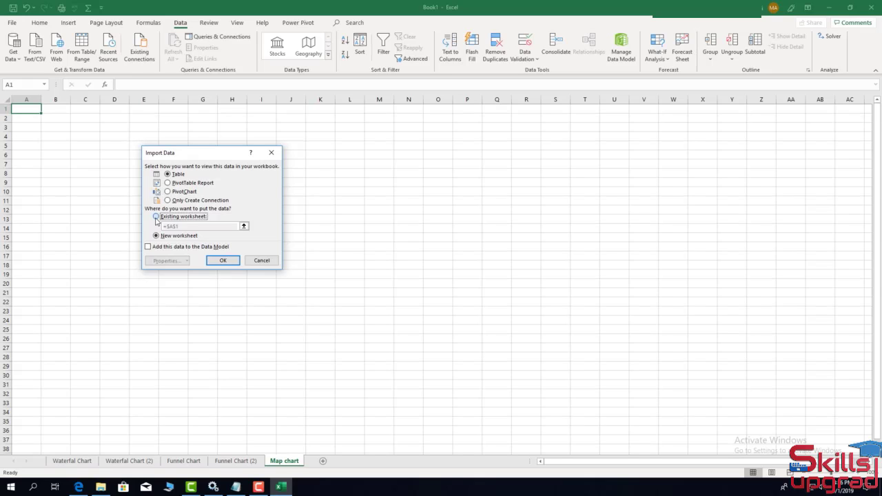
click(230, 262)
Step: Insert a filled map chart from the Country and 2019 Population columns (B1:C11), enlarge it and hide the query list
click(42, 111)
drag(43, 110, 119, 200)
click(66, 22)
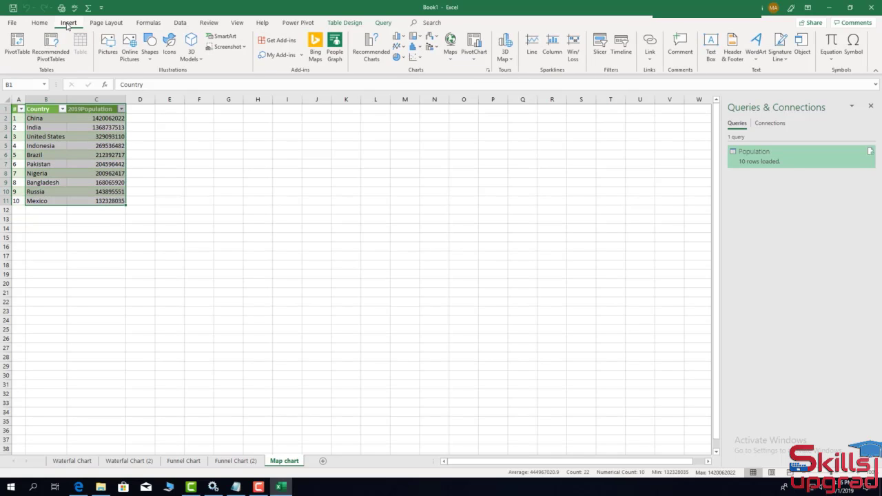
click(452, 62)
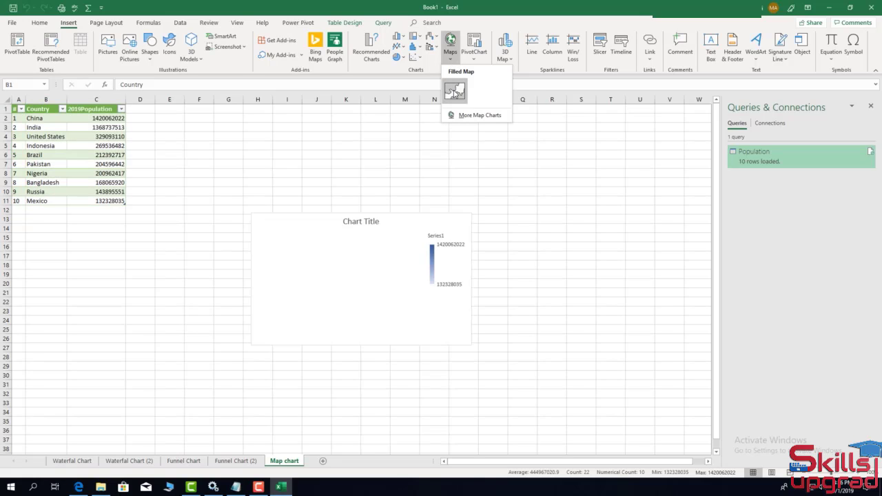
click(455, 92)
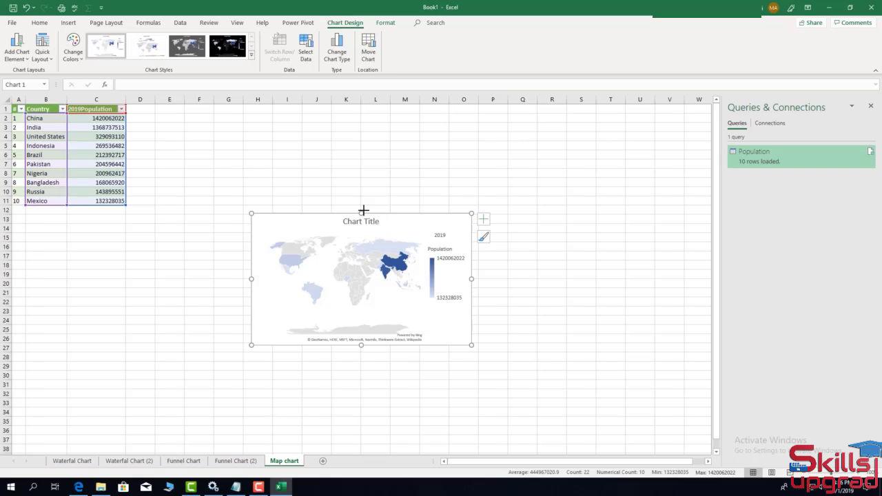
drag(363, 209, 351, 134)
click(871, 107)
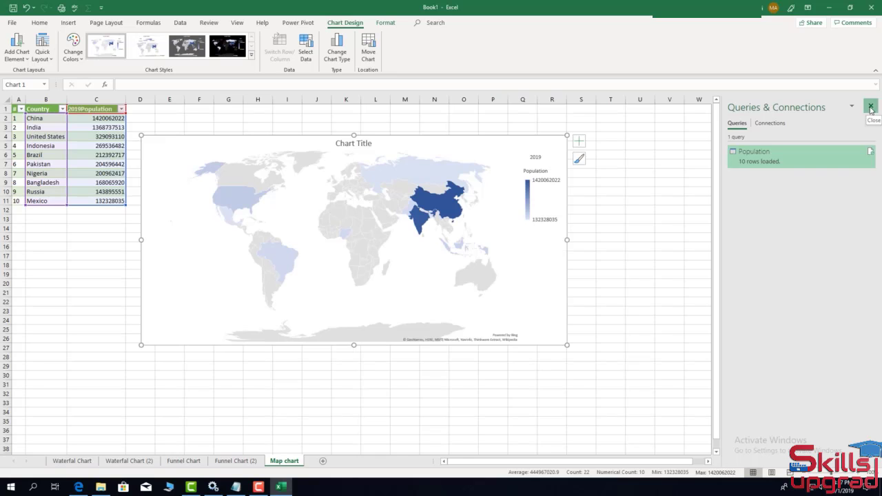
Step: Open the map data series' formatting options and set the map area to Only regions with data
double_click(344, 256)
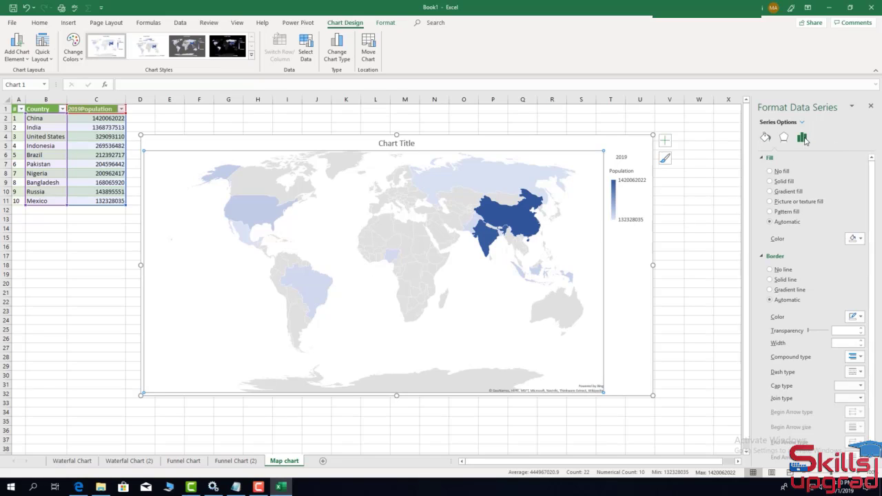
click(802, 137)
click(809, 202)
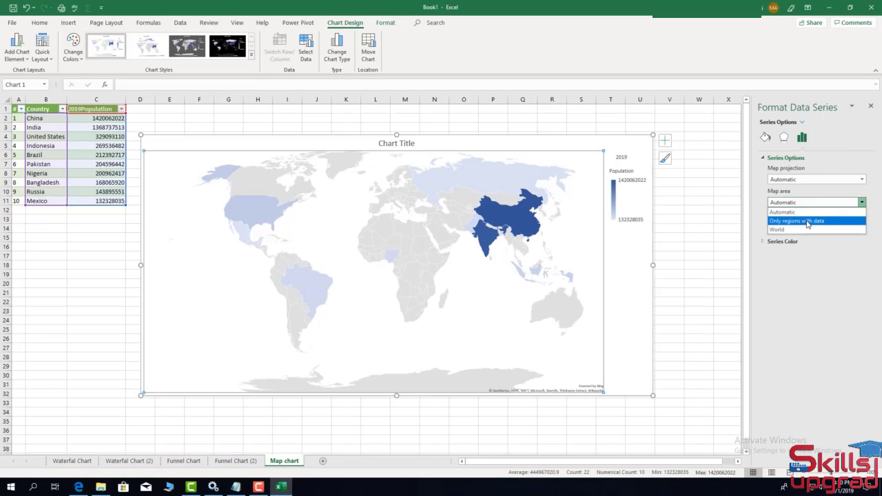
click(808, 221)
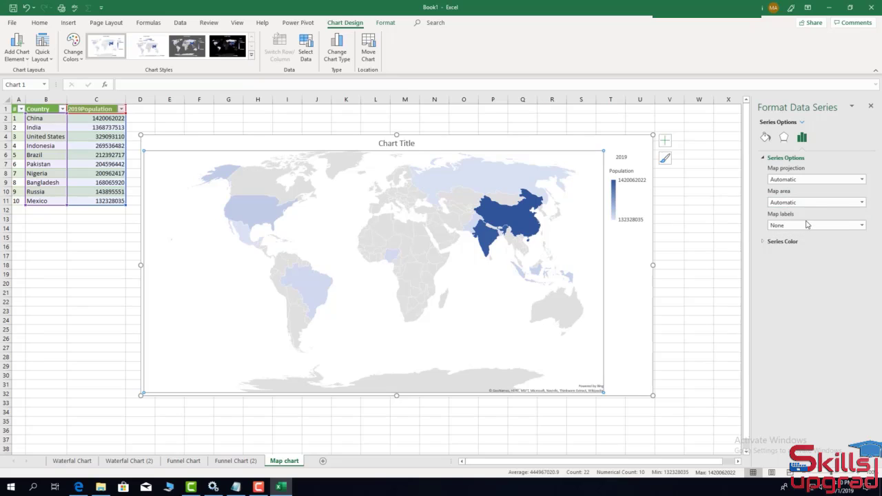
Step: Set the map area to World and the map labels to Show all
click(807, 202)
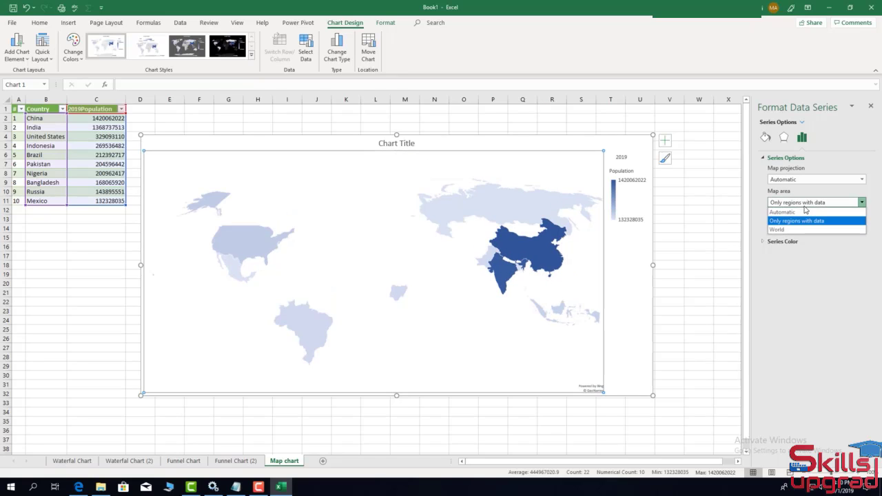
click(796, 230)
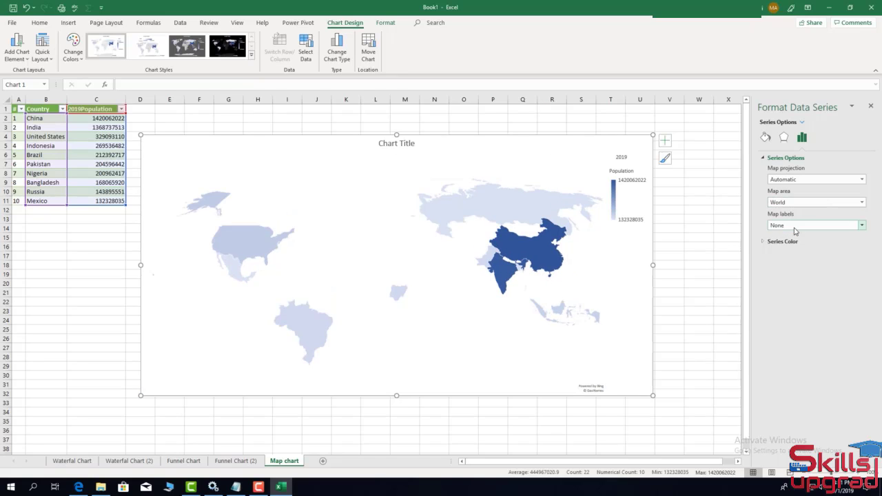
click(794, 226)
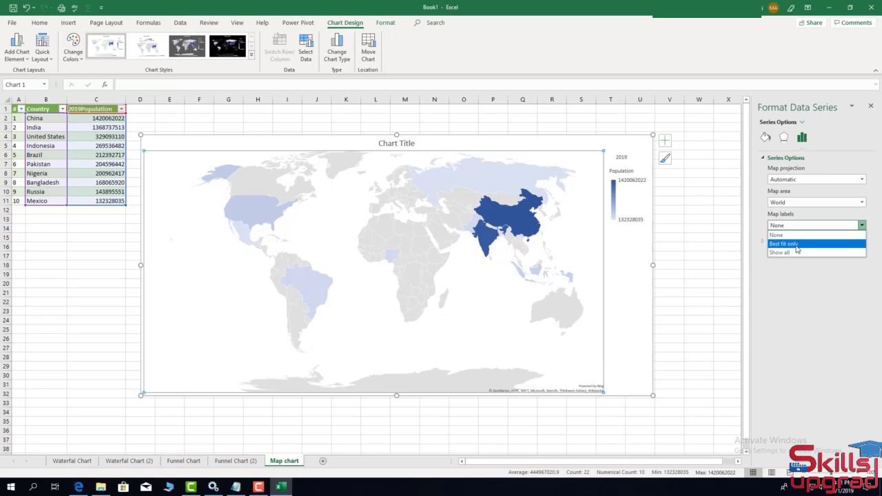
click(792, 253)
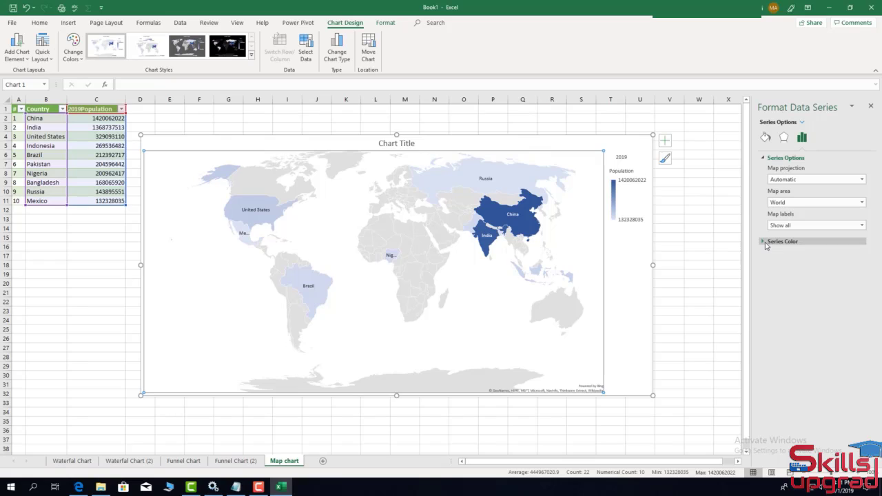
Step: Change the map's series color scale to Diverging (3-color)
click(765, 243)
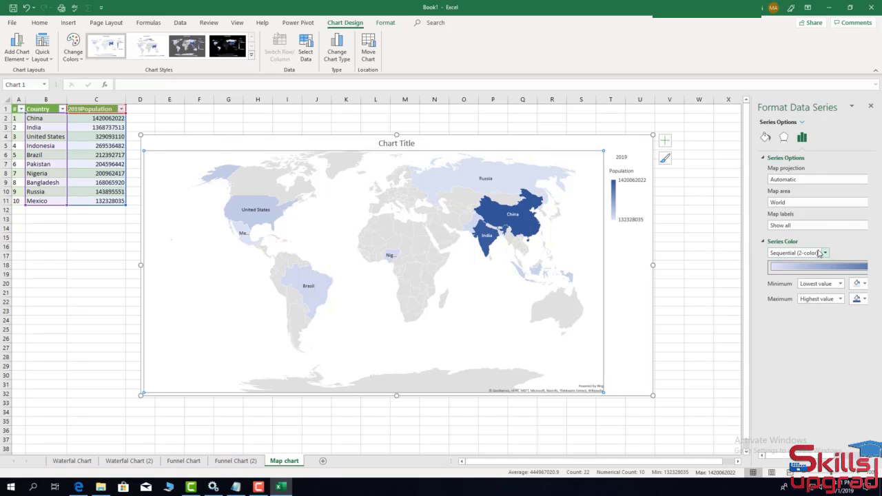
click(825, 254)
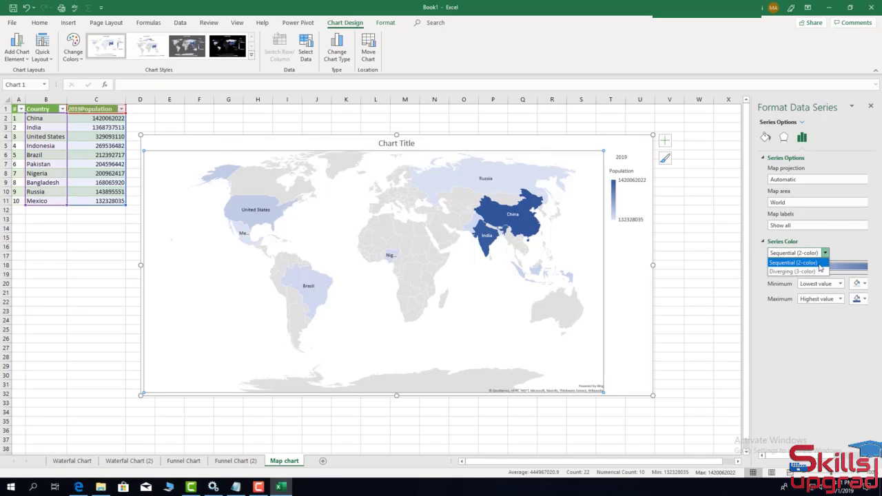
click(815, 273)
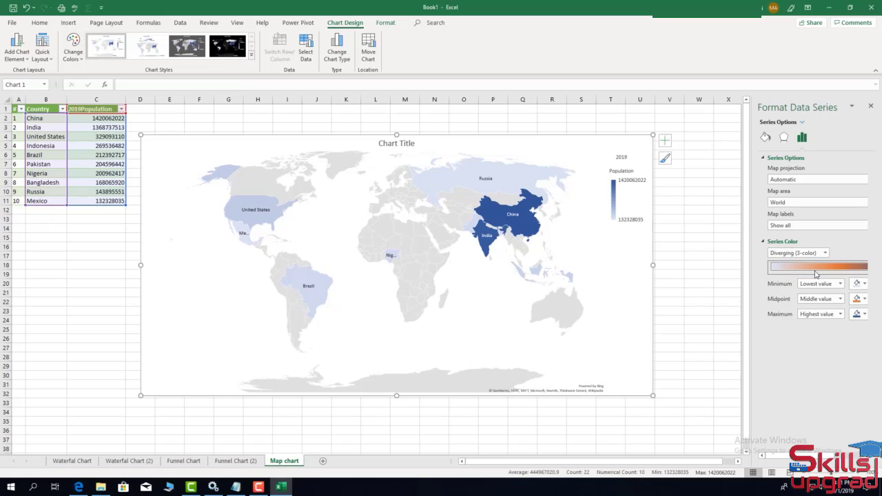
Step: Set the color scale's minimum color to theme green and its midpoint color to standard purple
click(865, 285)
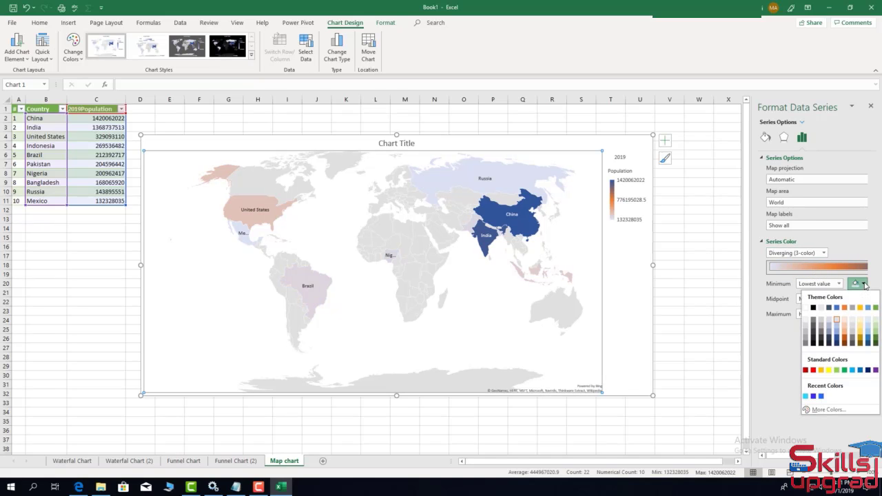
click(875, 308)
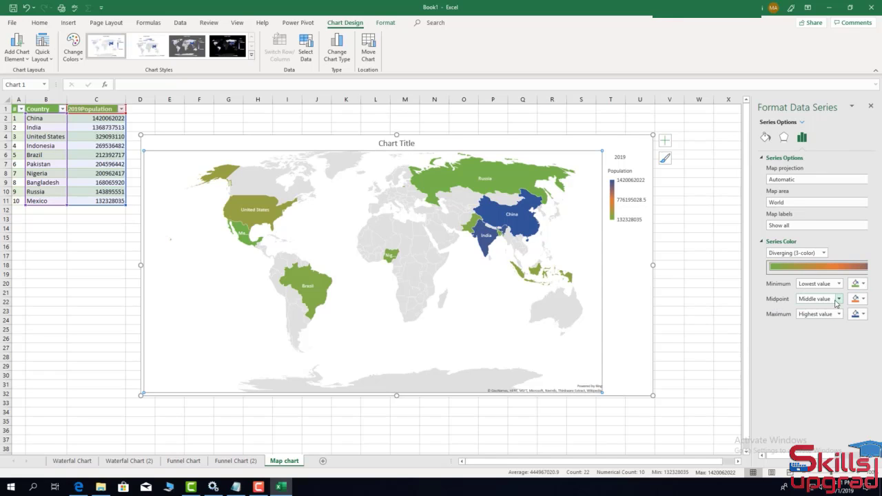
click(865, 299)
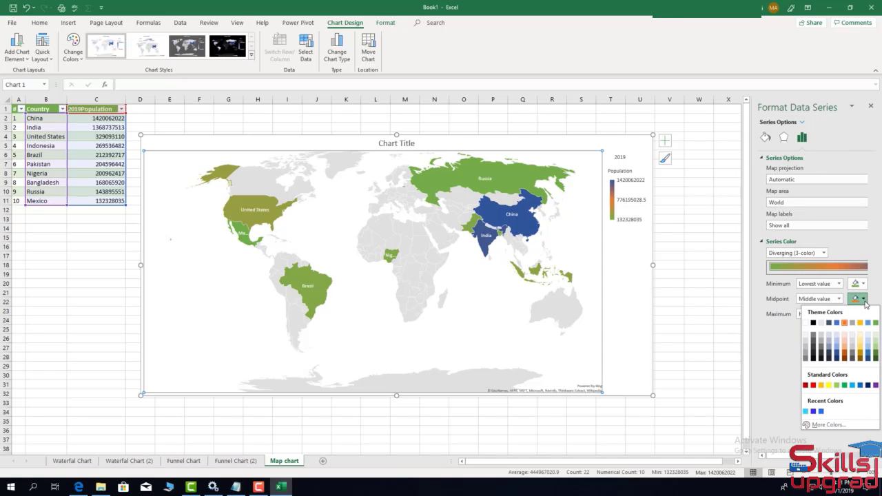
click(875, 385)
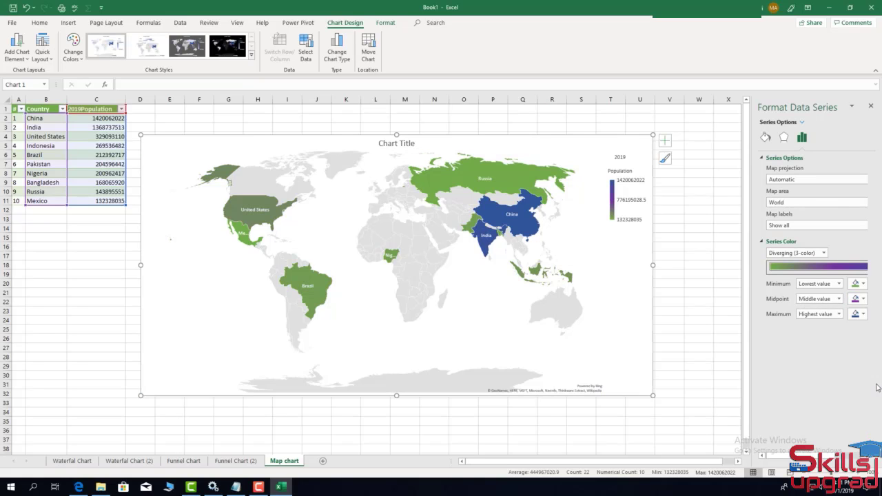
Step: Set the color scale's maximum color to the bright blue among the recent colors
click(863, 314)
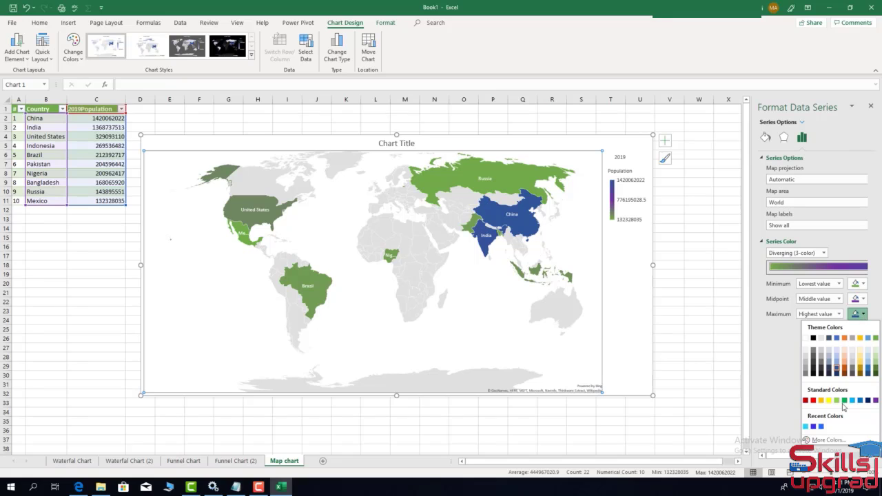
click(821, 427)
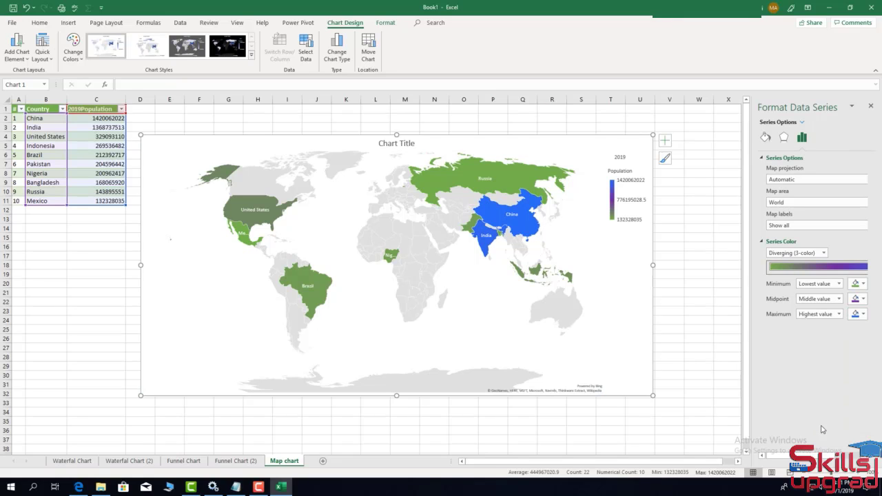
Step: Try showing data labels on the map chart, and turn them off again
click(665, 142)
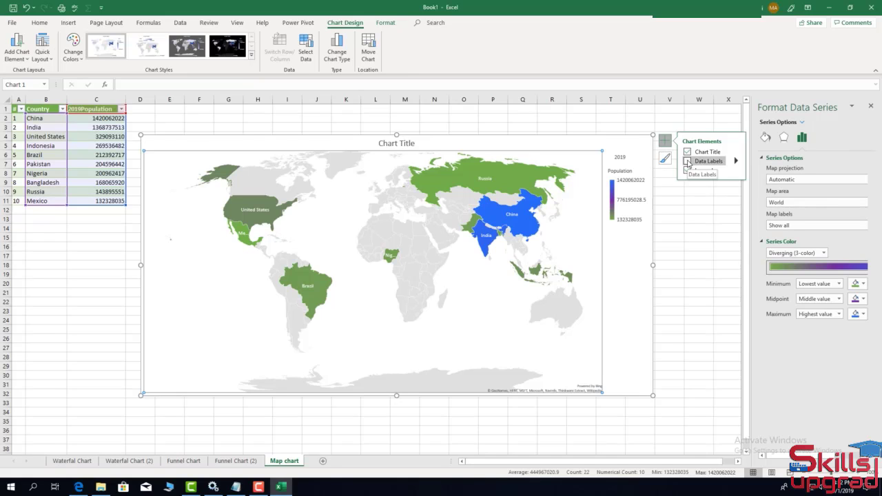
click(687, 162)
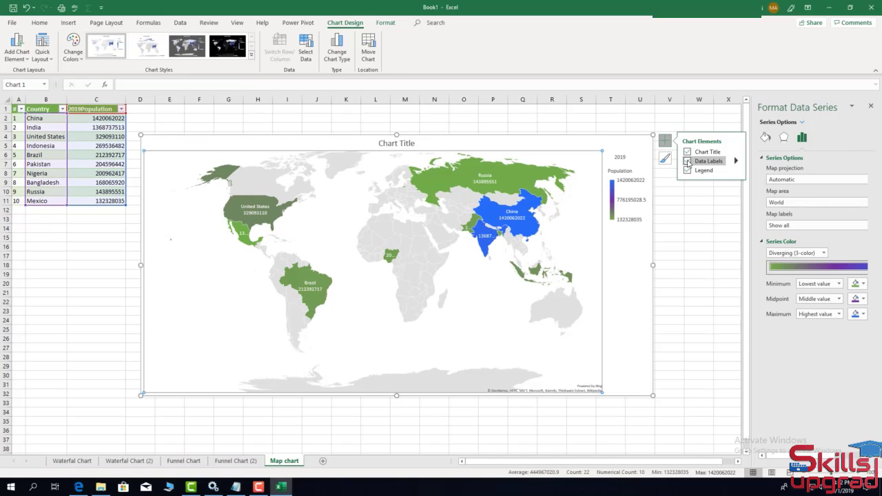
click(687, 161)
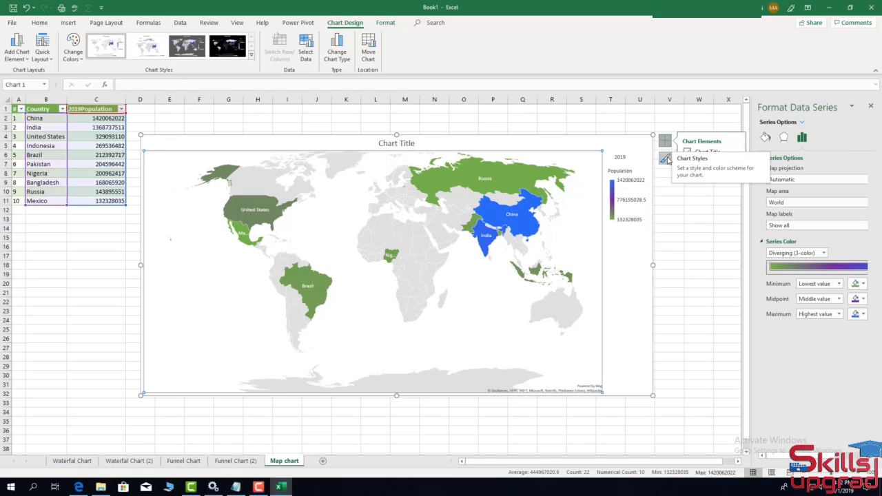
Step: Try the black, dark gray and top-legend chart styles on the map chart, and return to the first style
click(665, 160)
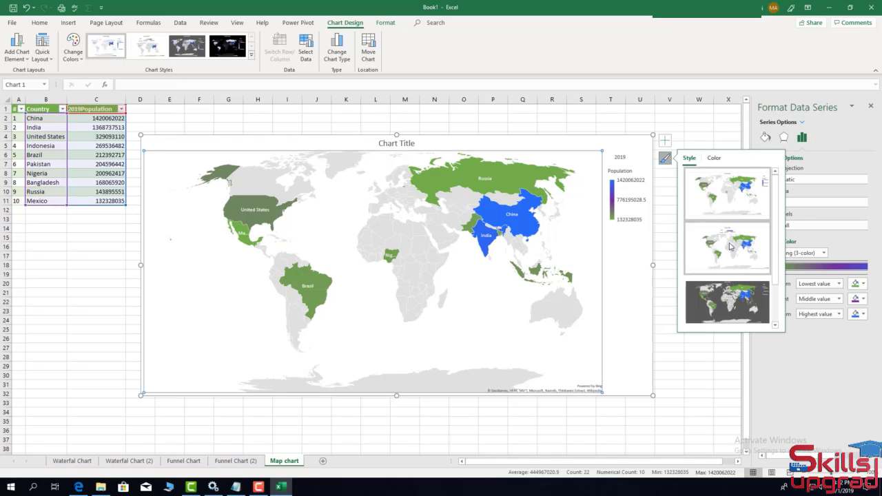
scroll(731, 246, down, 1)
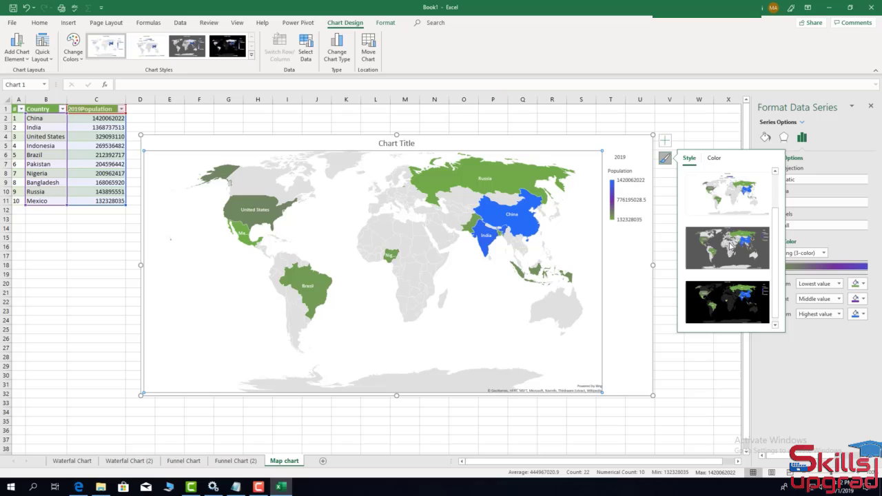
click(745, 301)
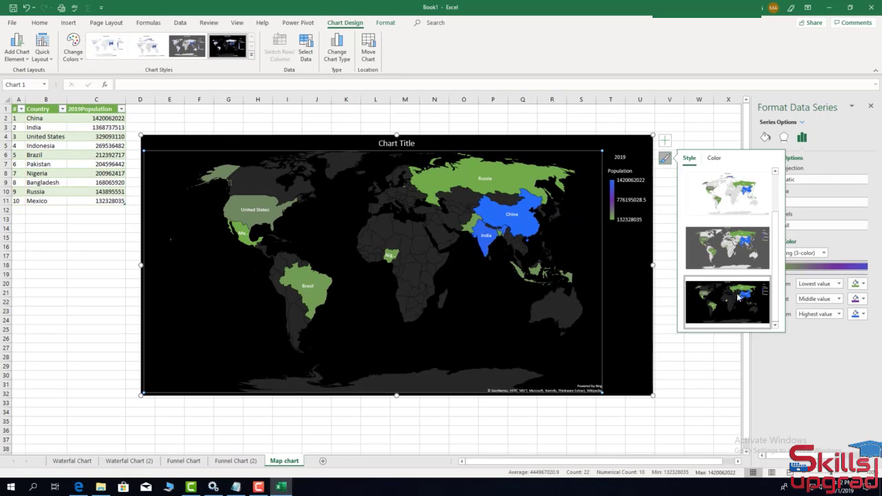
click(725, 246)
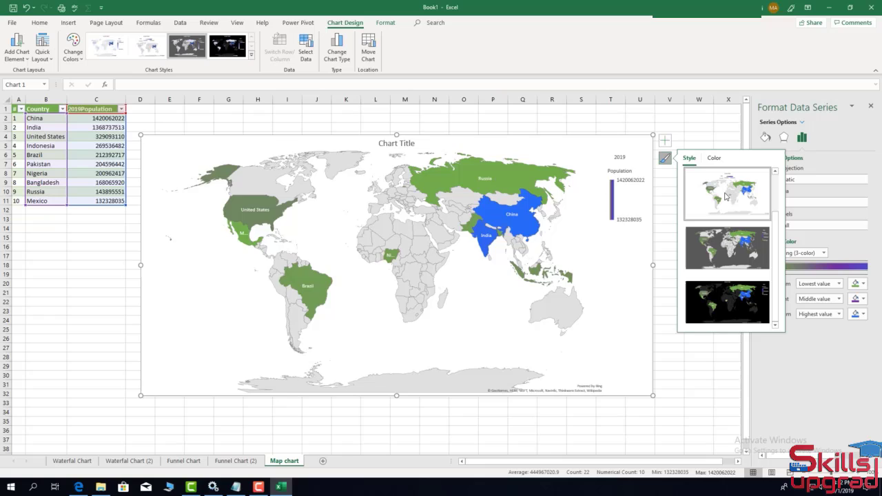
click(725, 197)
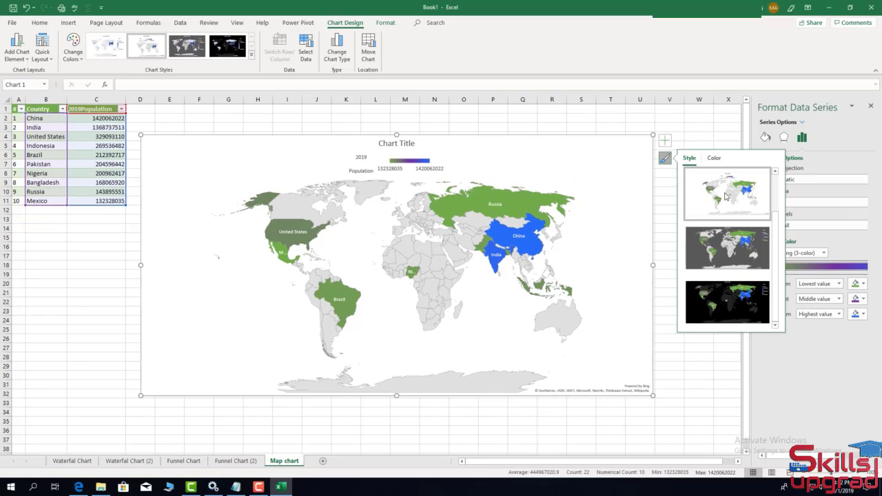
scroll(724, 197, up, 1)
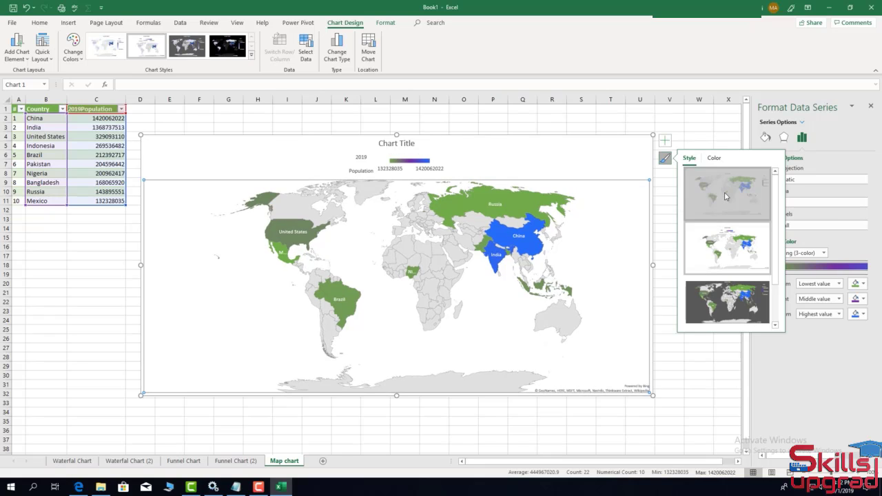
click(725, 197)
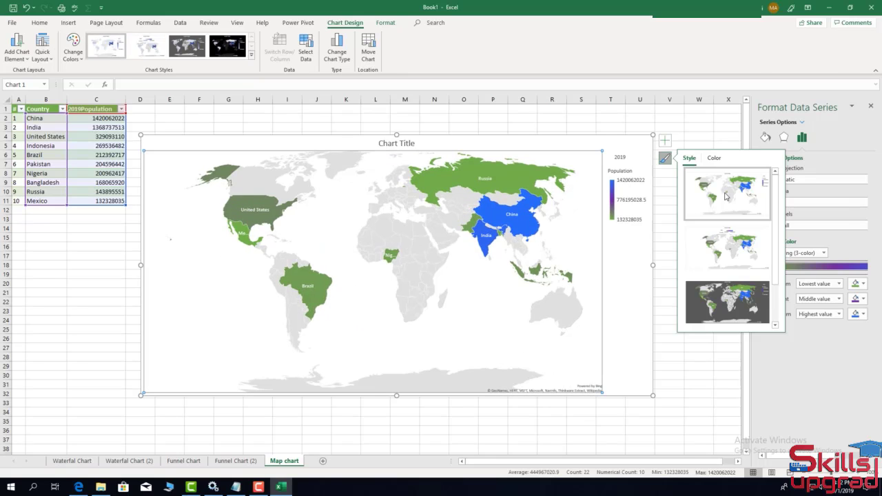